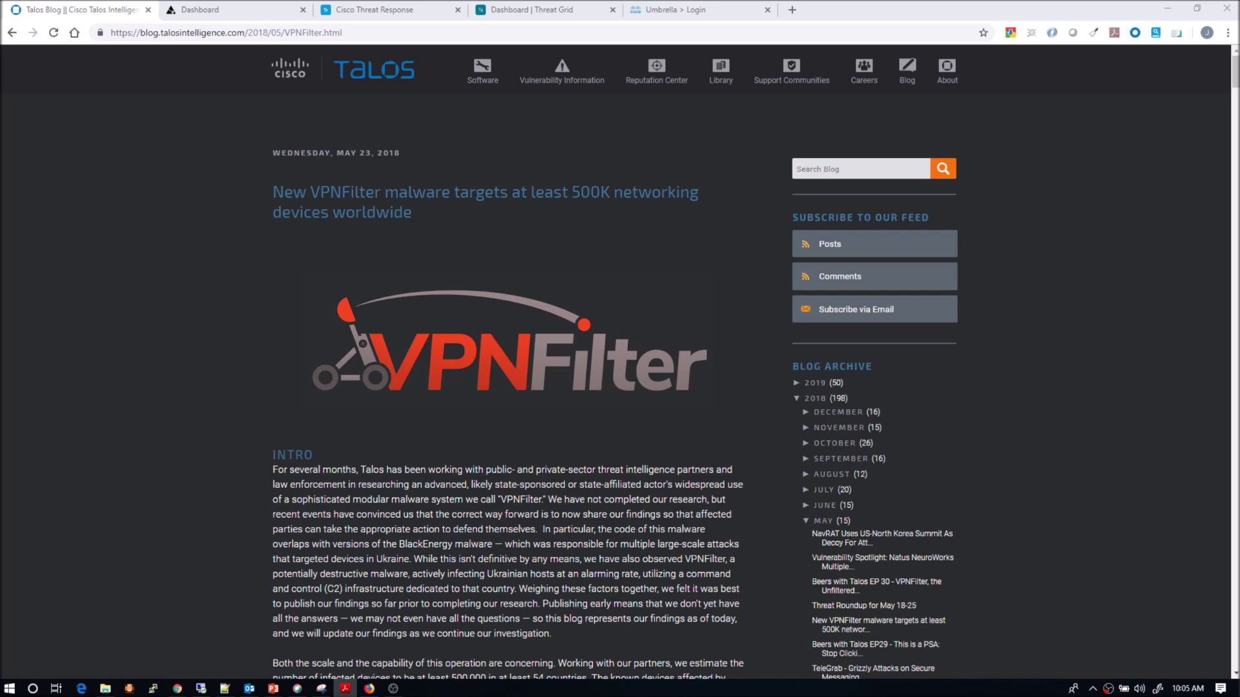
- Scroll the VPNFilter Talos post down to its Known C2 Domains and IPs list
click(229, 463)
scroll(229, 463, down, 1)
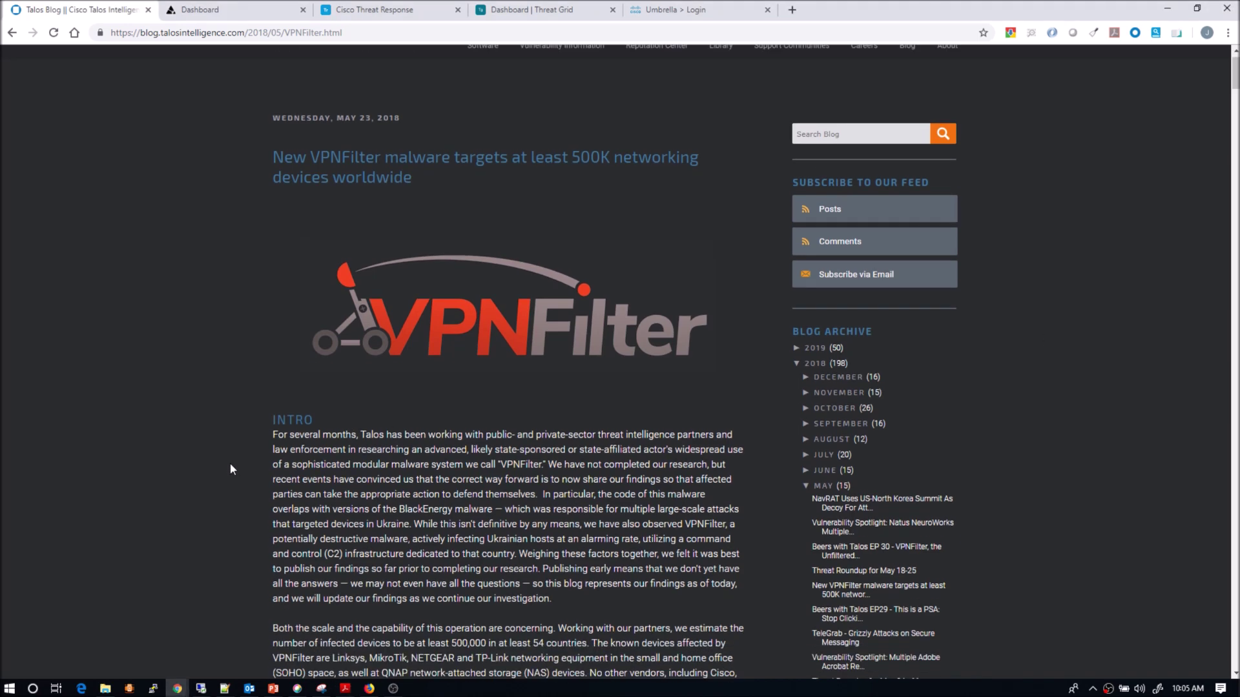
scroll(230, 463, down, 3)
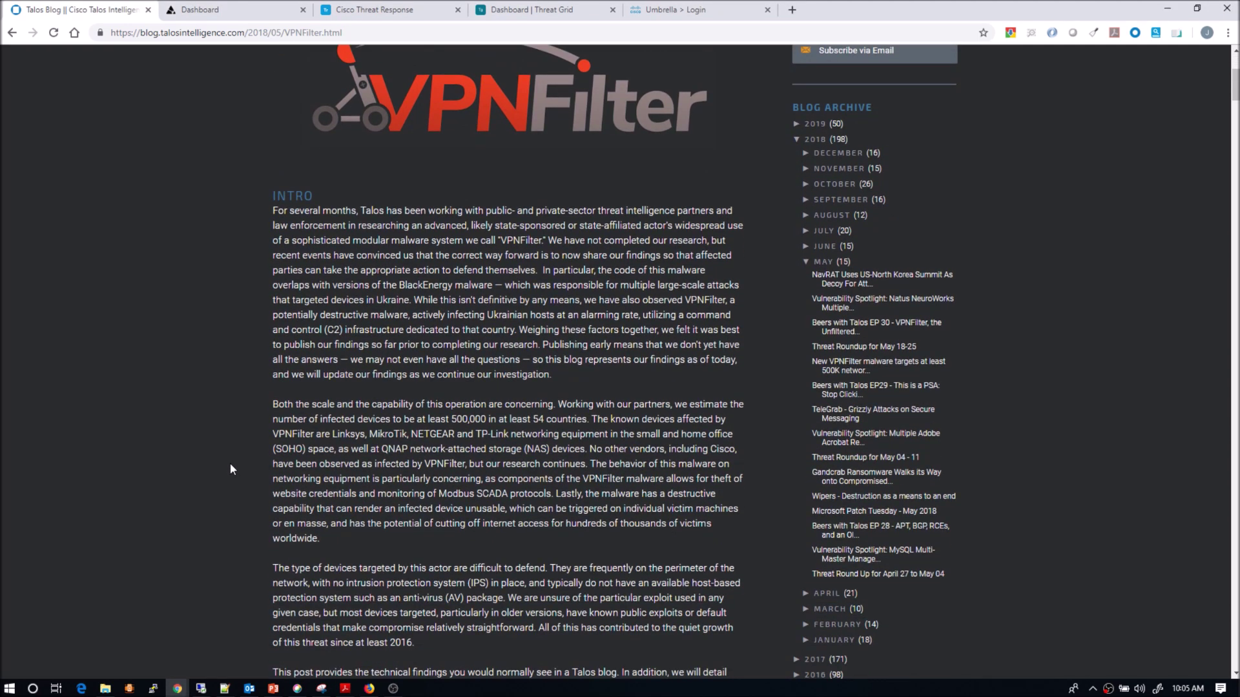
scroll(231, 465, down, 3)
scroll(231, 464, down, 5)
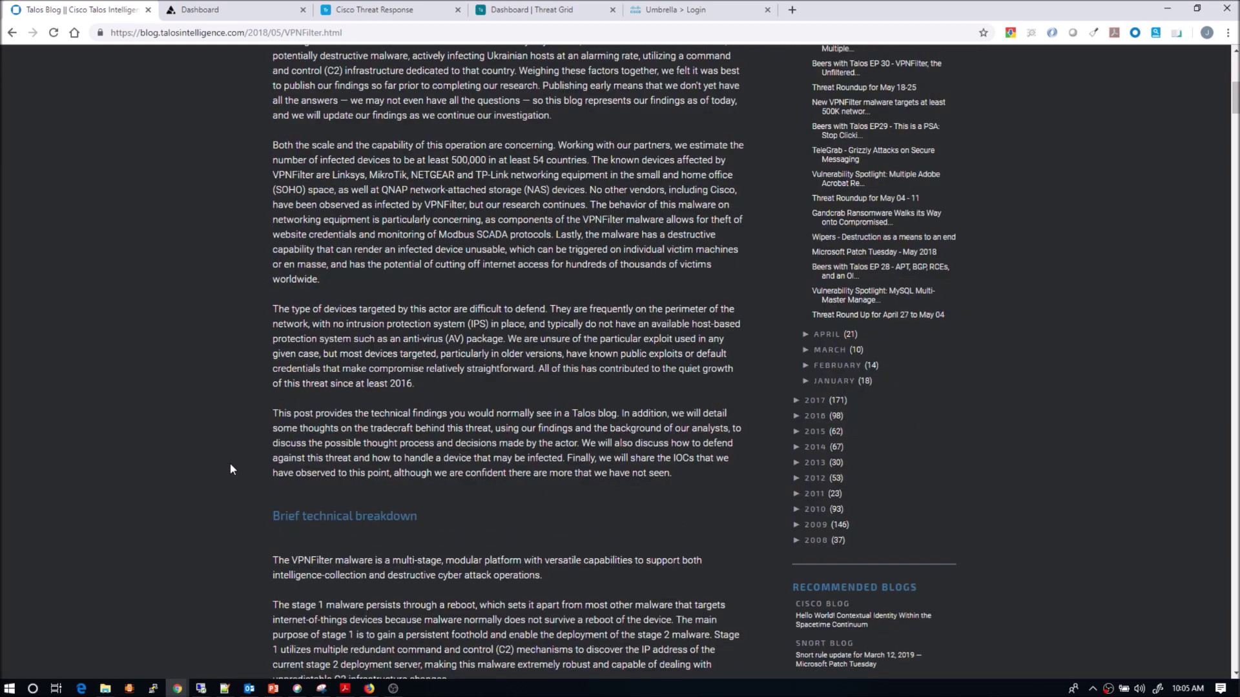
scroll(231, 470, down, 5)
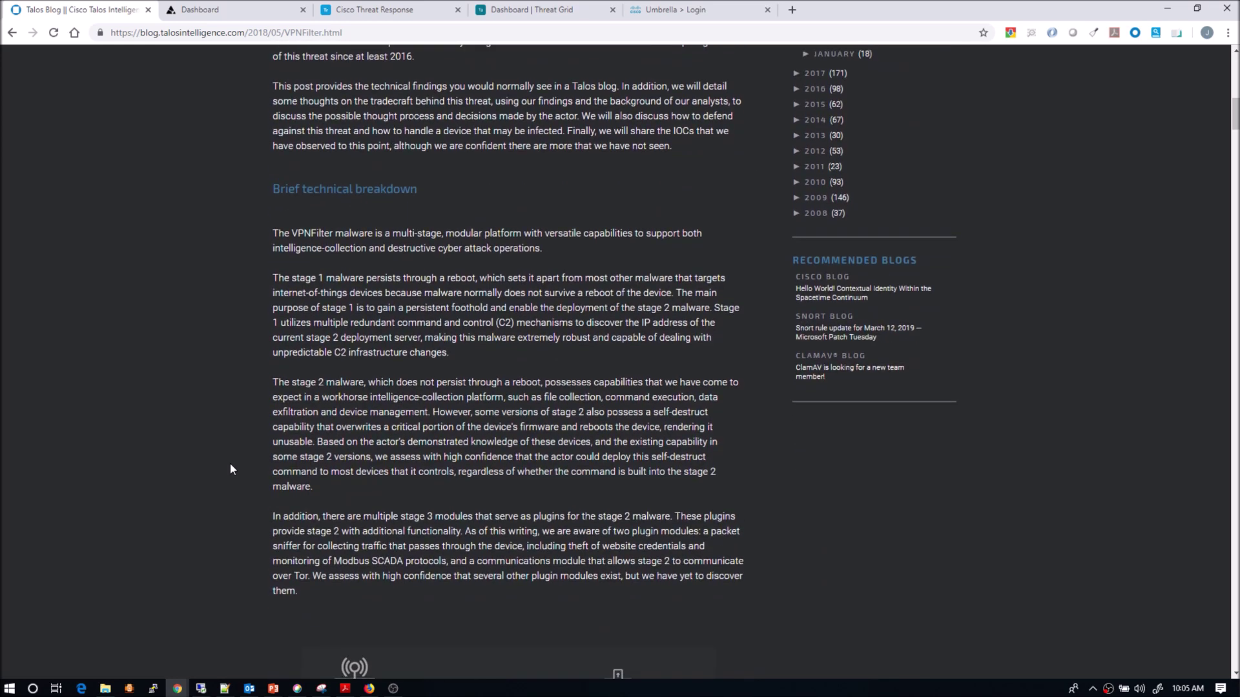
scroll(230, 469, down, 2)
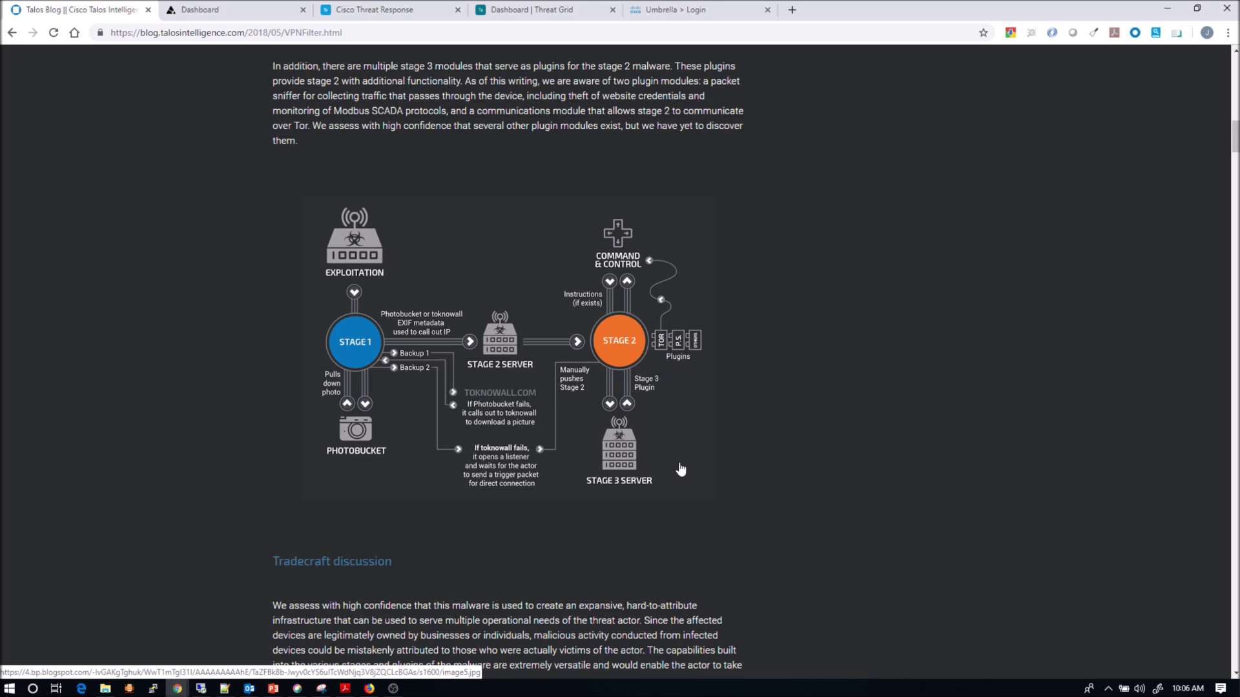
scroll(681, 470, down, 10)
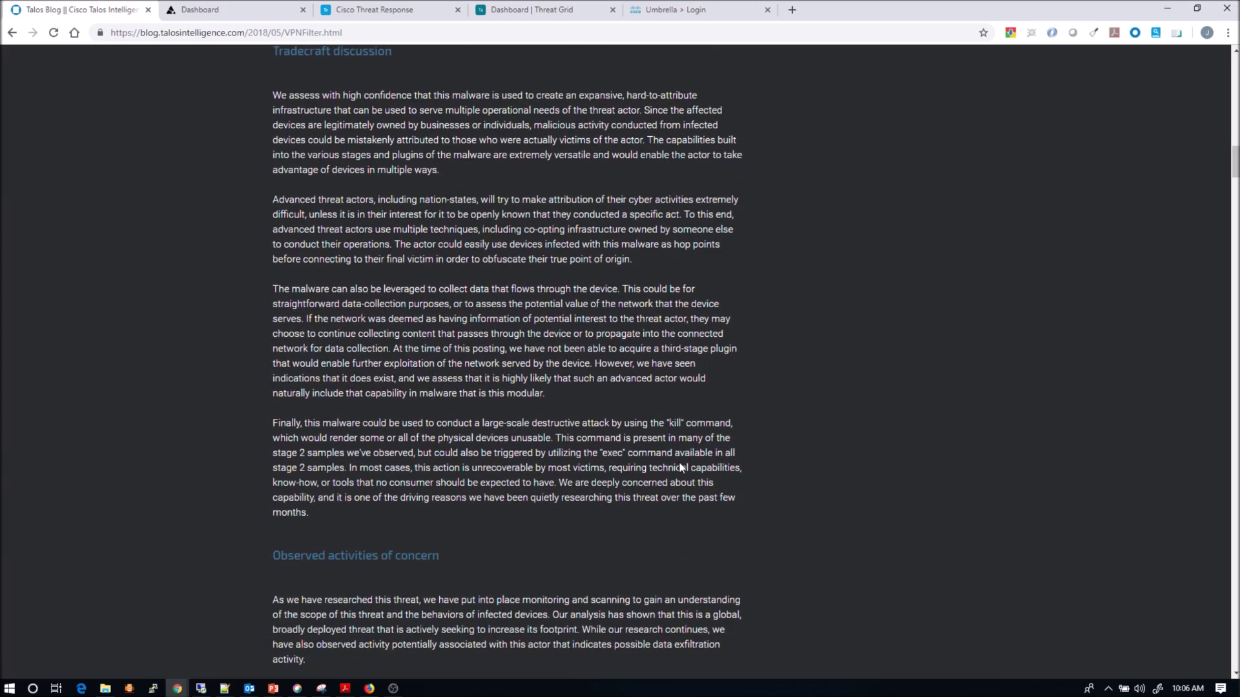
scroll(680, 461, down, 4)
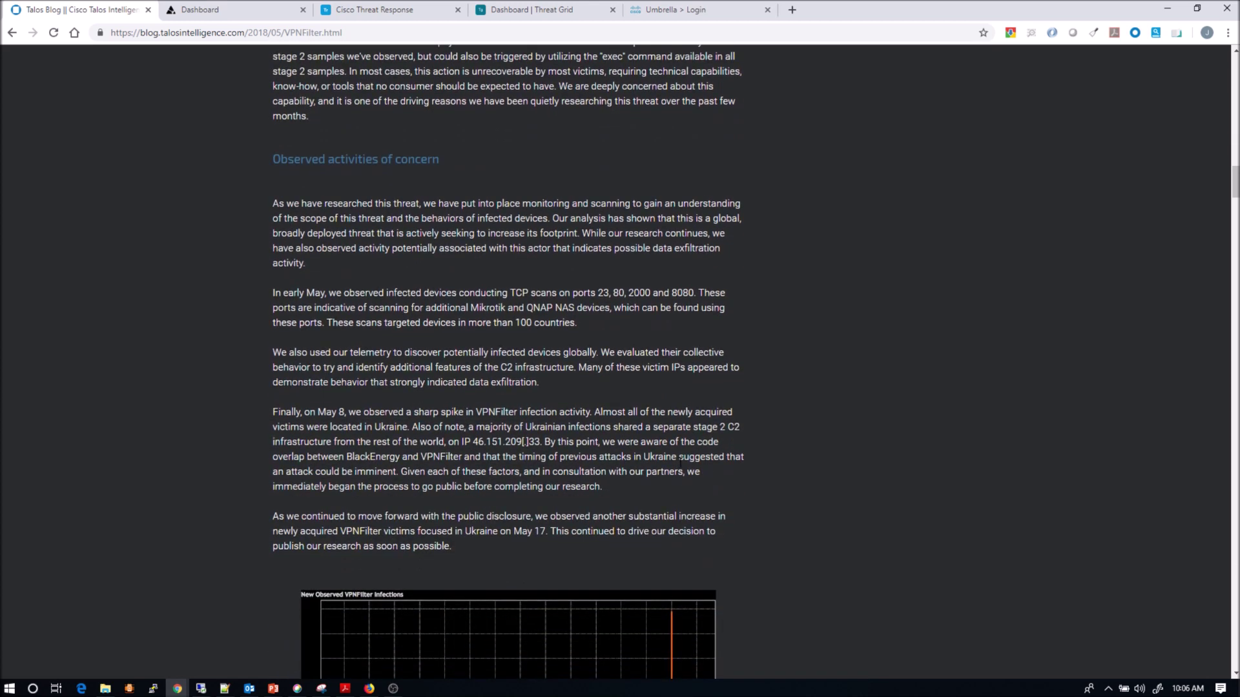
scroll(679, 461, down, 15)
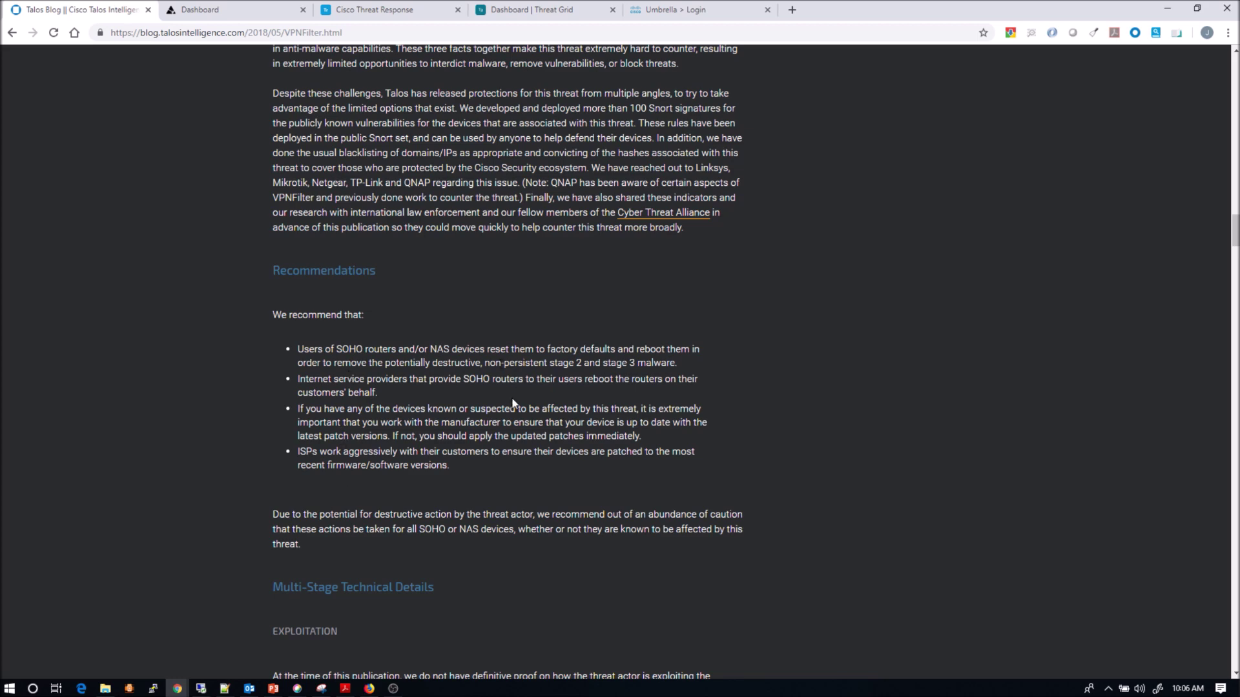
scroll(516, 404, down, 4)
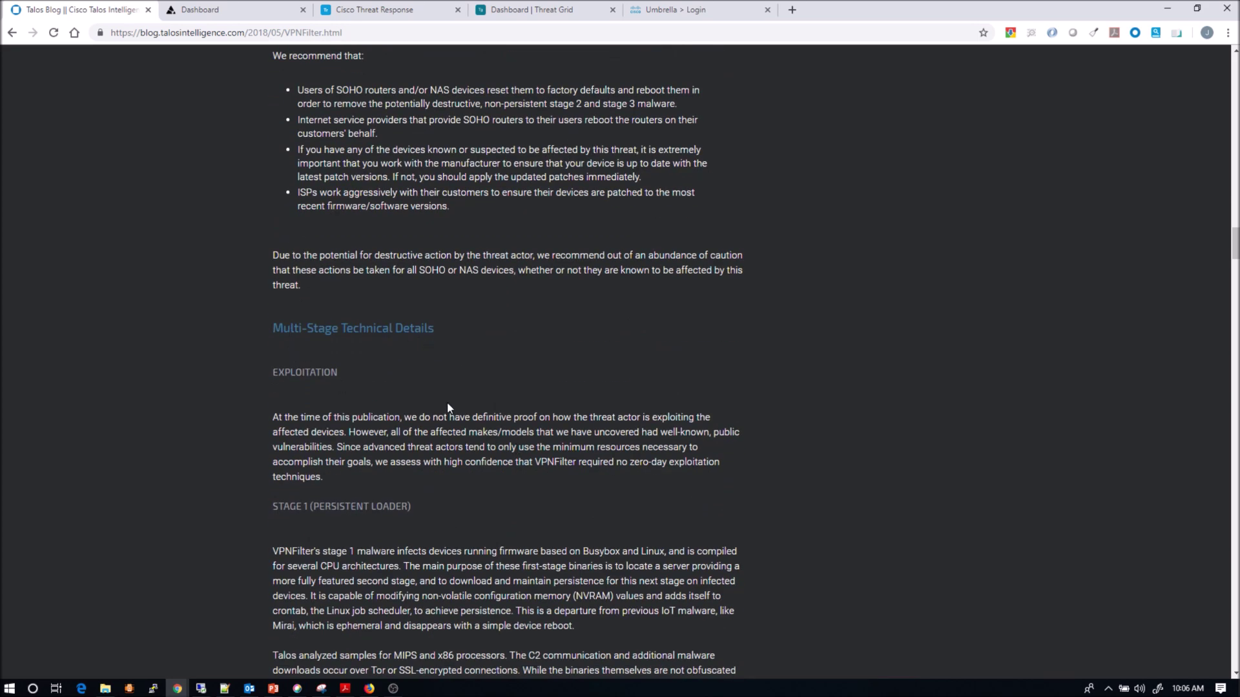
scroll(449, 407, down, 20)
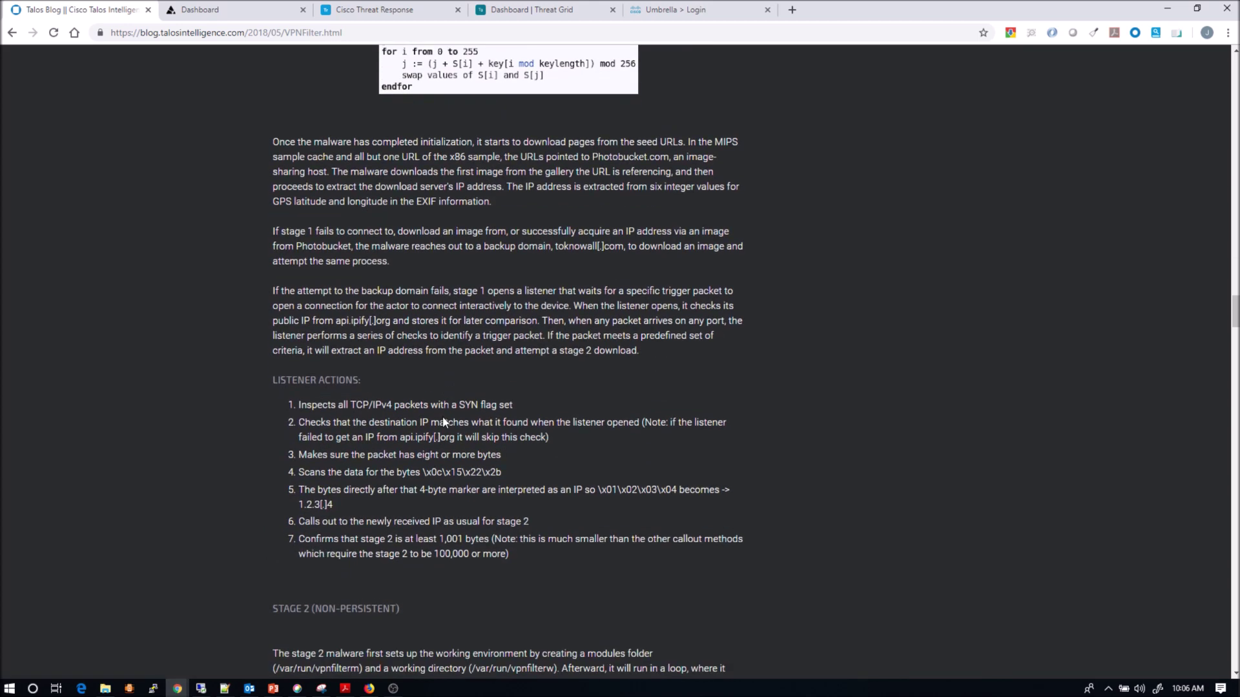
scroll(444, 422, down, 5)
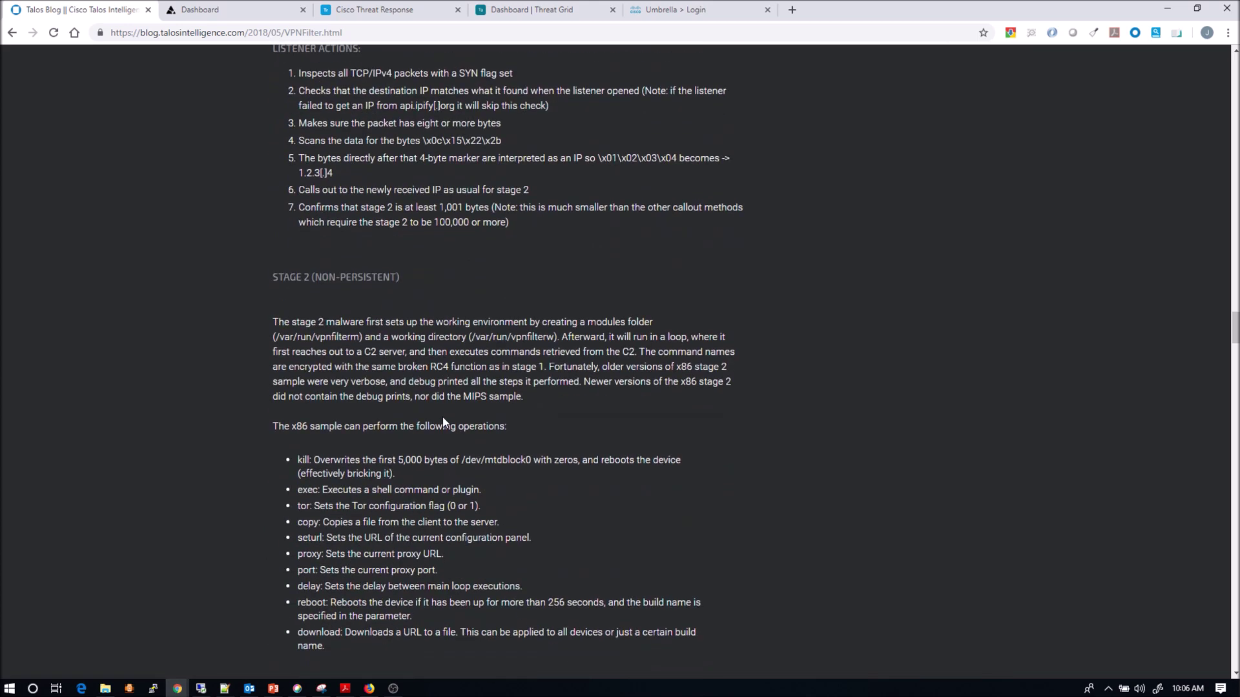
scroll(443, 423, down, 4)
scroll(443, 422, down, 5)
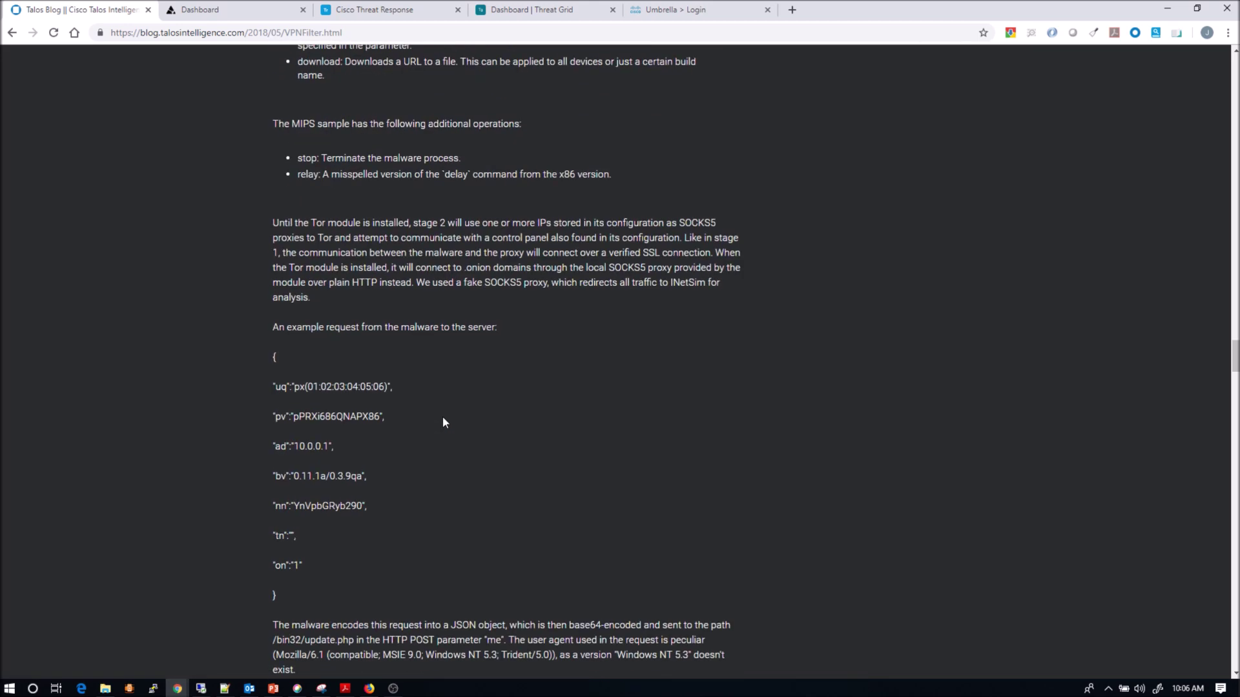
scroll(443, 423, down, 20)
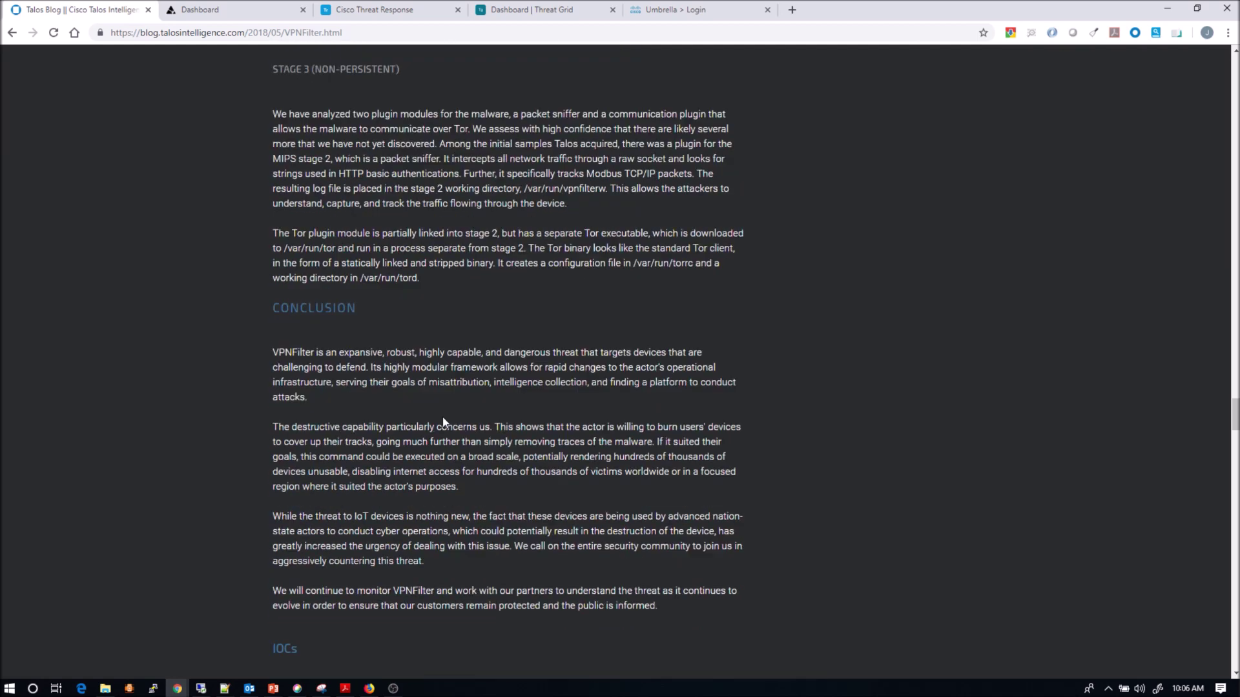
scroll(443, 421, down, 1)
scroll(443, 423, down, 5)
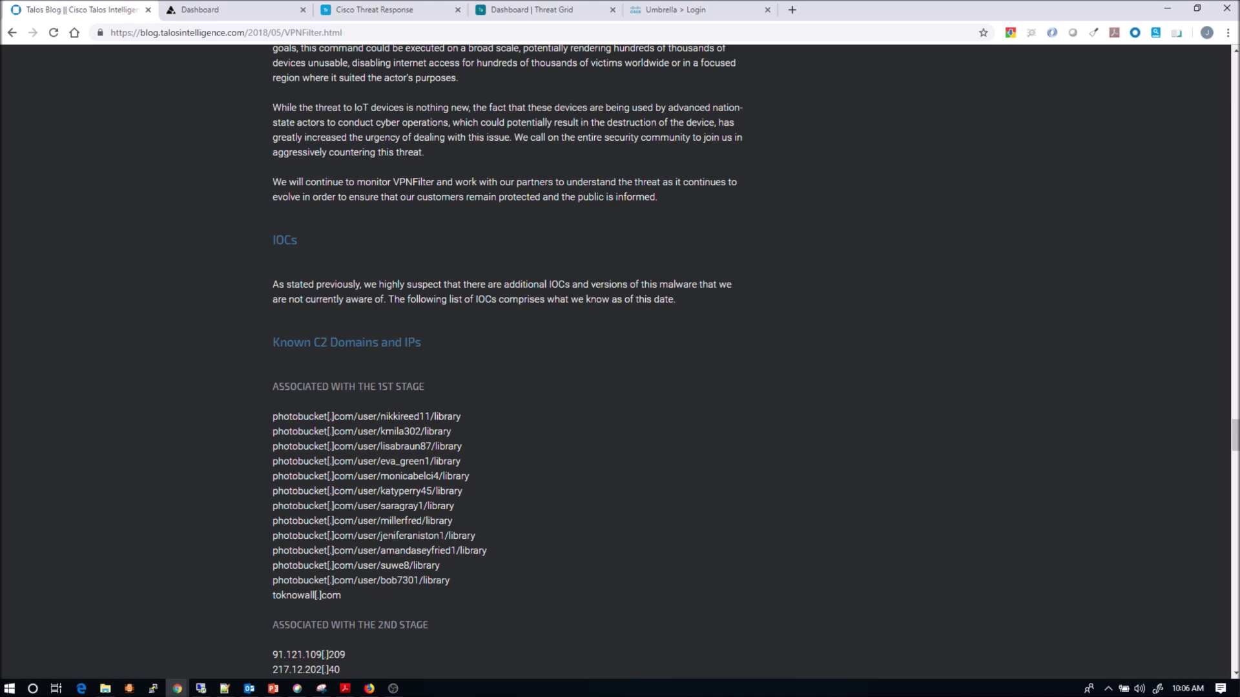
- Copy the first-stage IOC list from the blog post and return to Cisco Threat Response
key(alt+Tab)
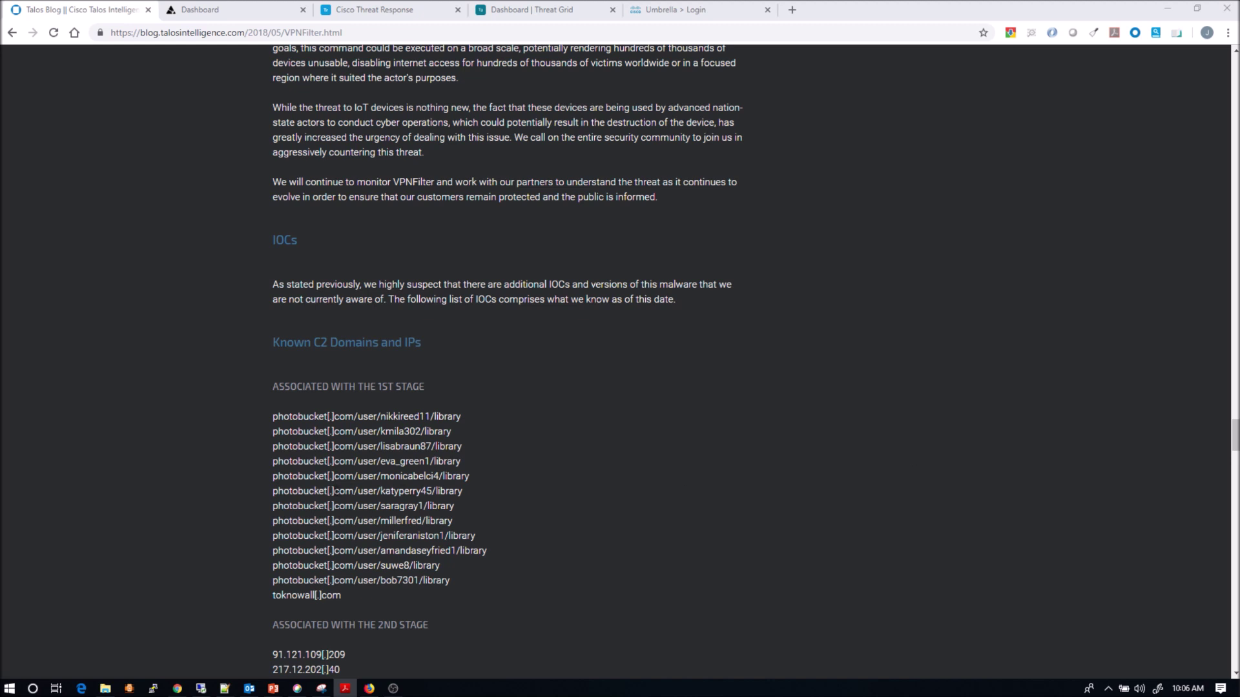
drag(272, 417, 350, 595)
right_click(334, 481)
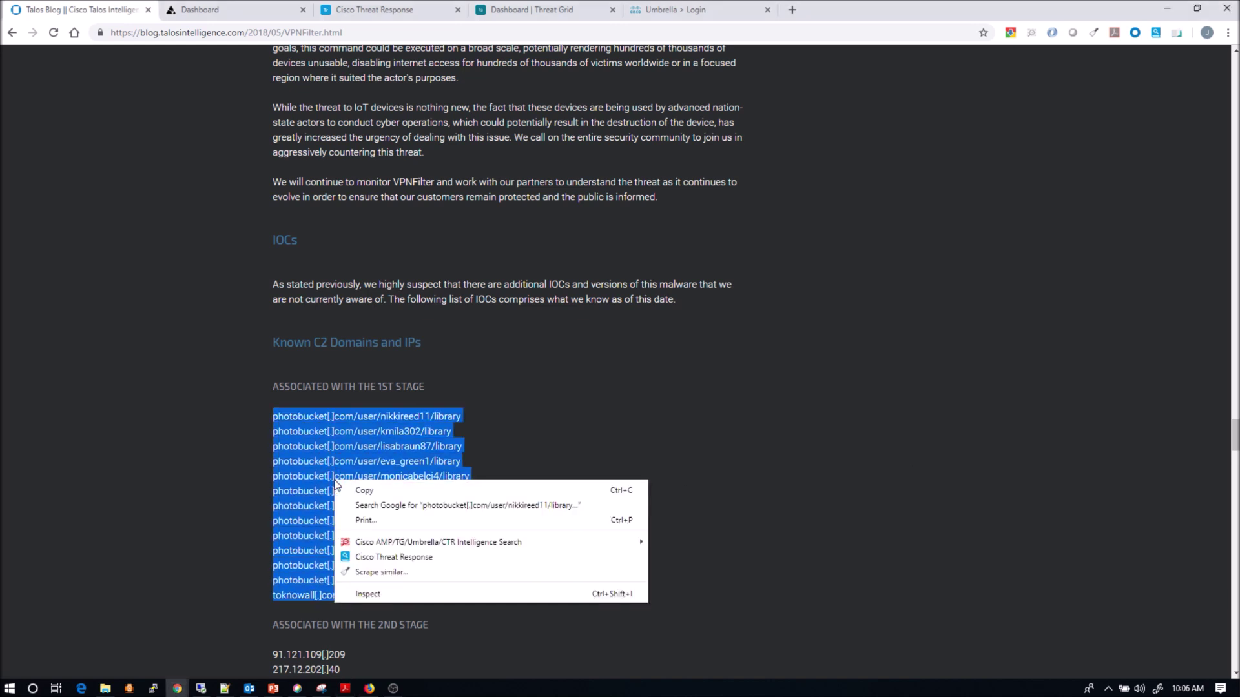
click(359, 492)
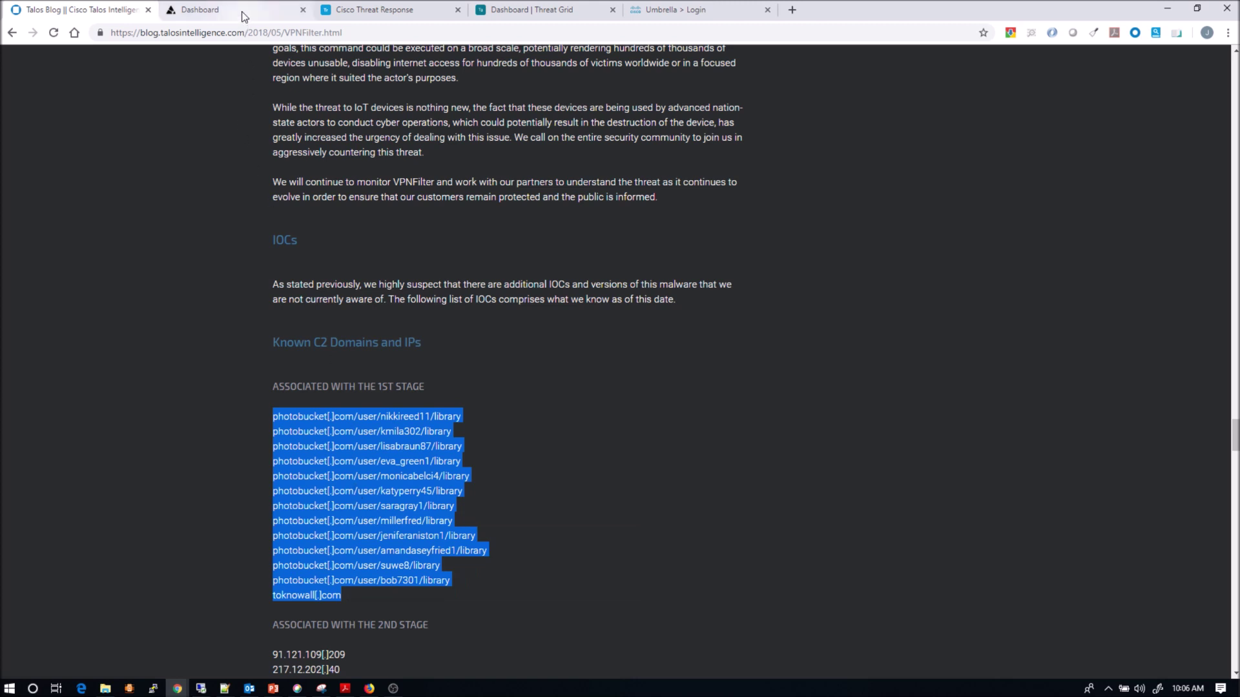
click(375, 11)
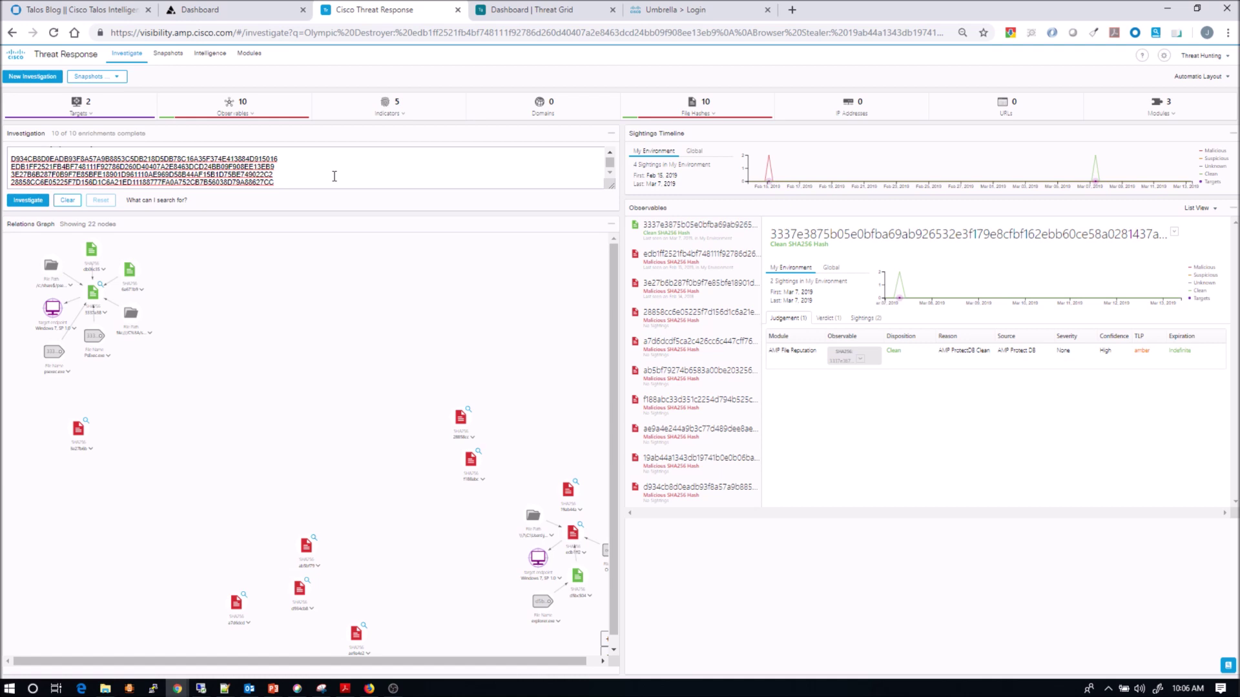
- Replace the 10 file hashes in the investigation box with the copied VPNFilter IOCs and investigate
click(335, 175)
key(ctrl+a)
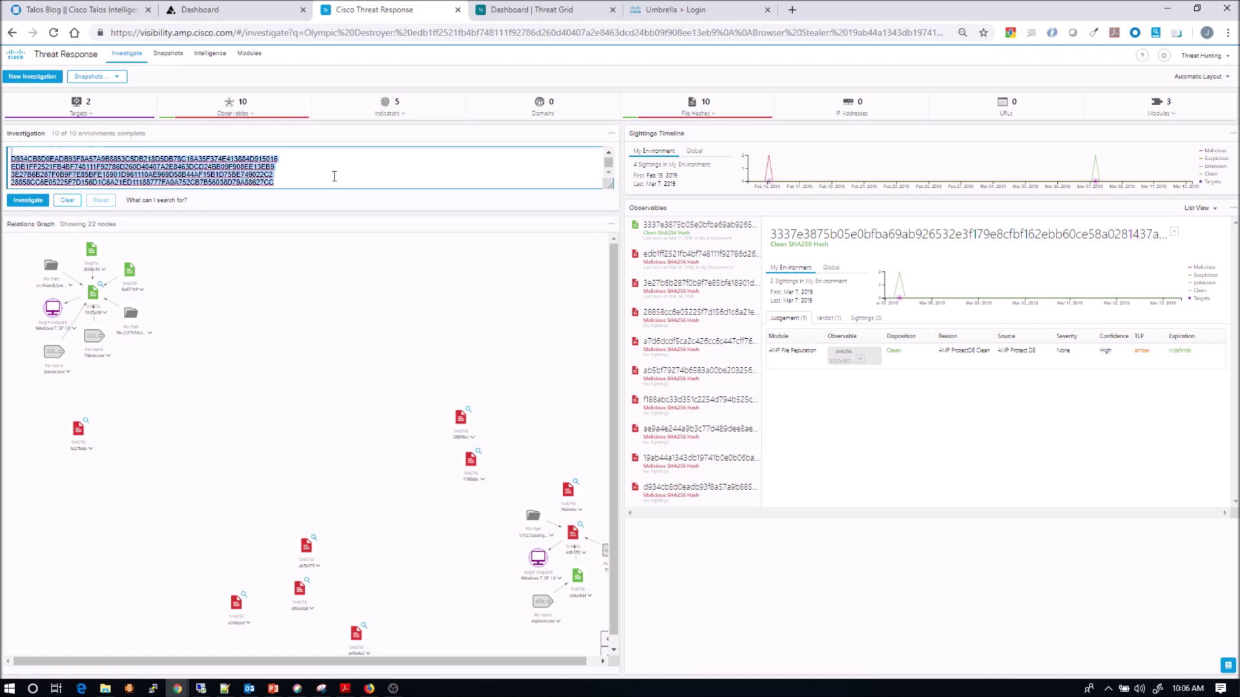
key(ctrl+v)
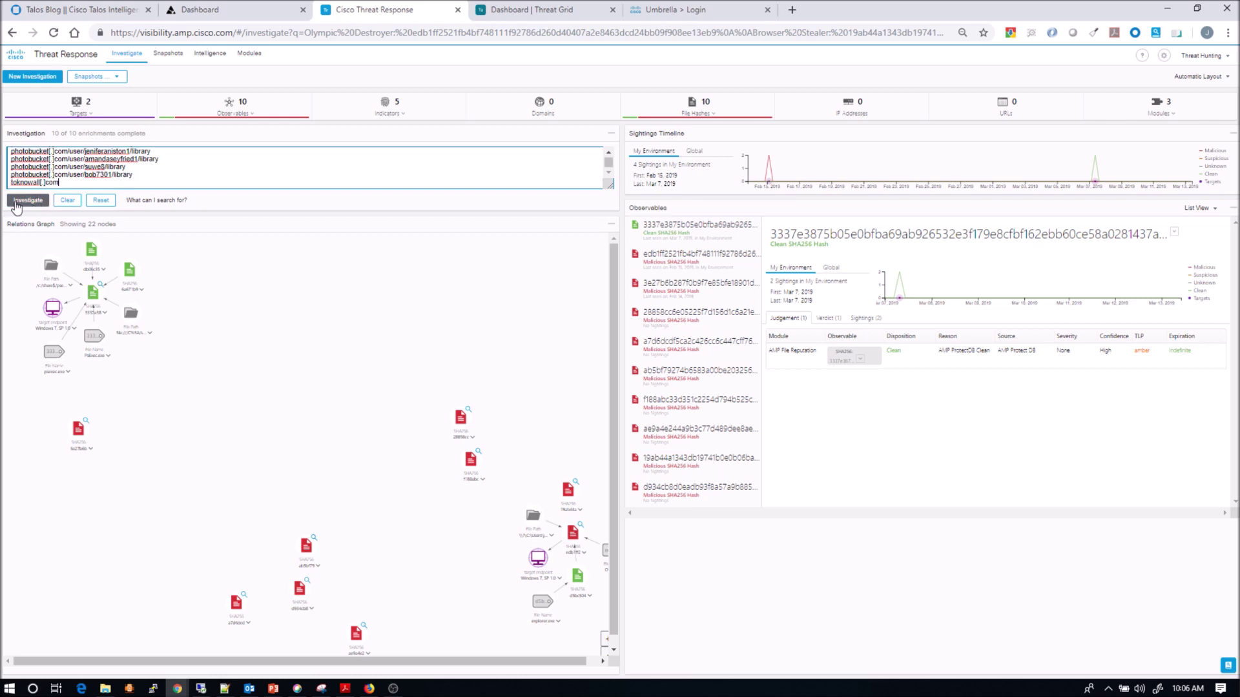
click(17, 203)
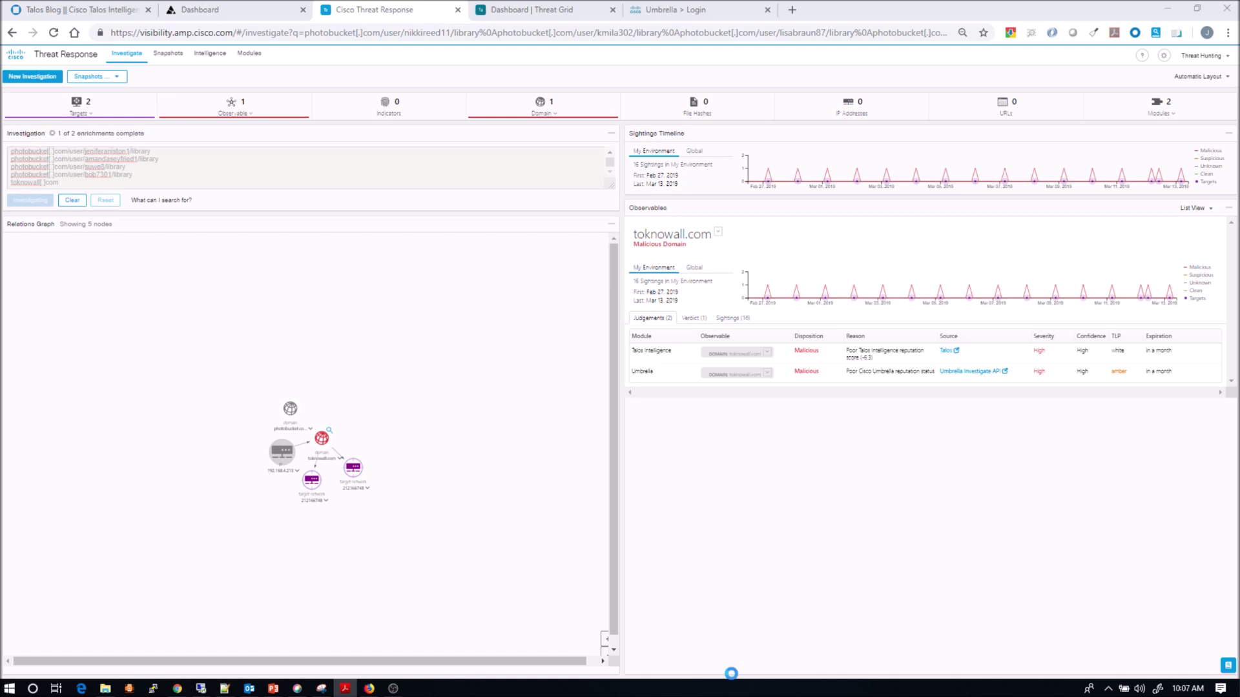
- Enlarge the relations graph and rearrange the 192.168.4.81, toknowall.com and target network nodes
click(606, 639)
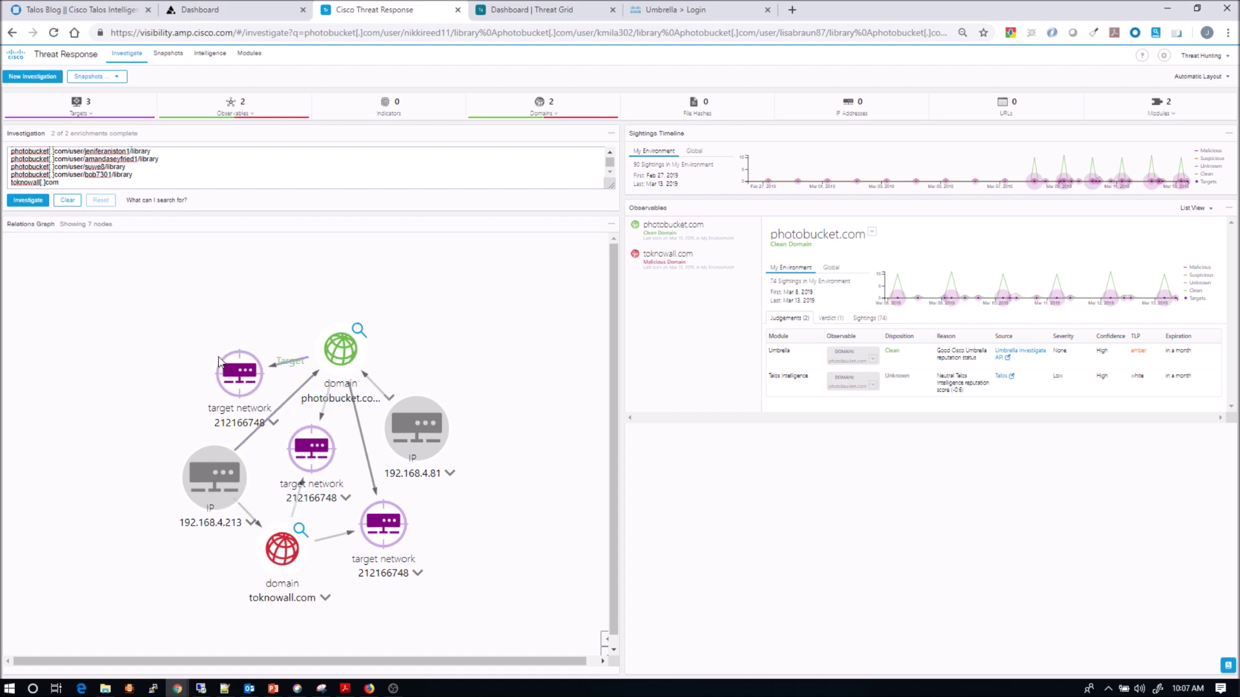
drag(234, 371, 144, 316)
drag(435, 428, 549, 356)
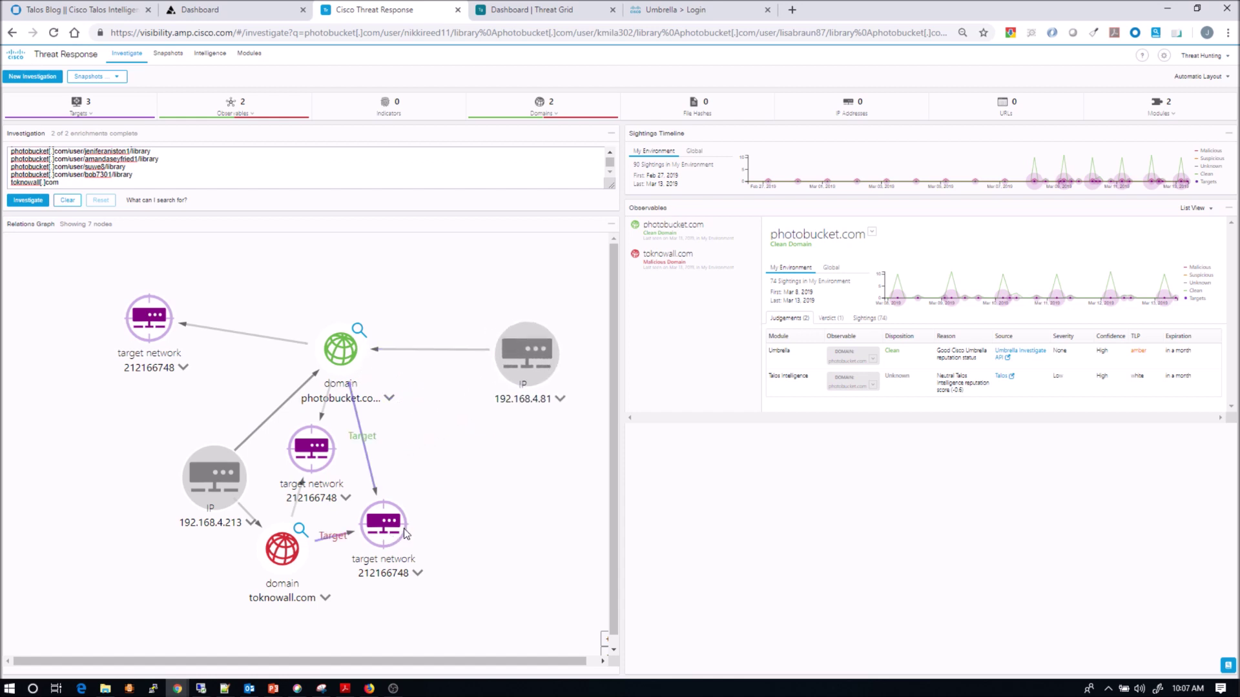
drag(386, 533, 516, 533)
drag(278, 552, 168, 573)
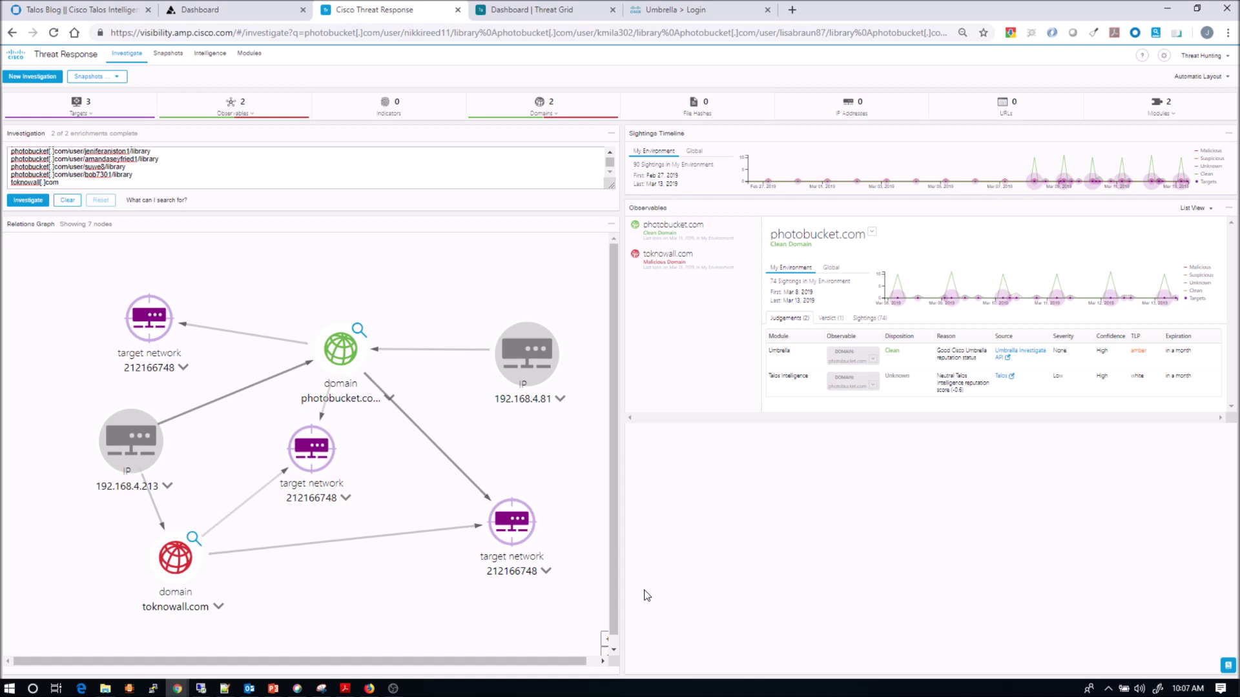
key(alt+Tab)
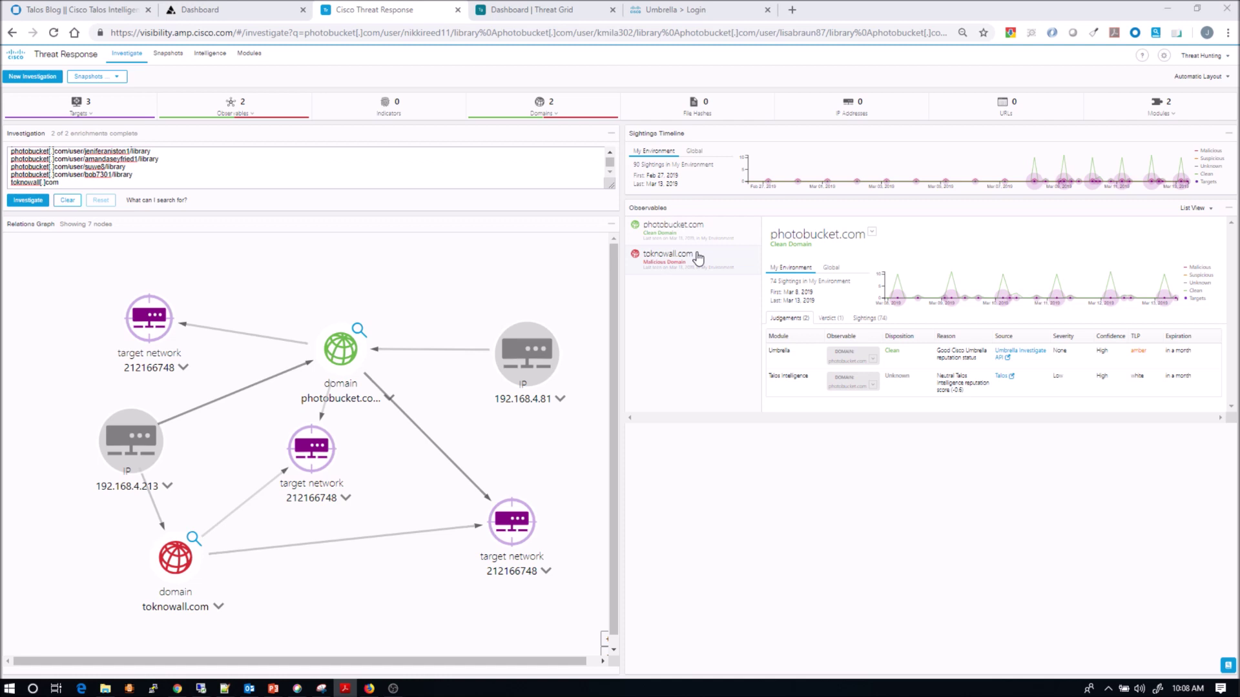
- Review photobucket.com's details, verdict and sightings
click(682, 231)
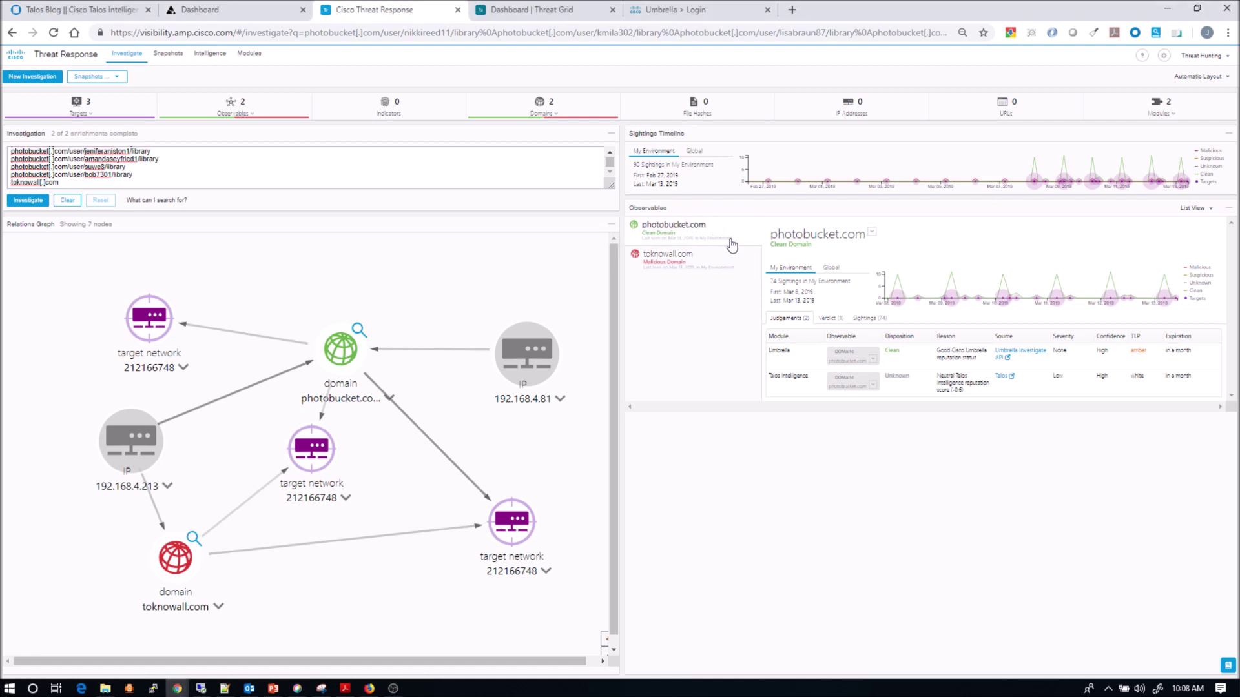
click(831, 318)
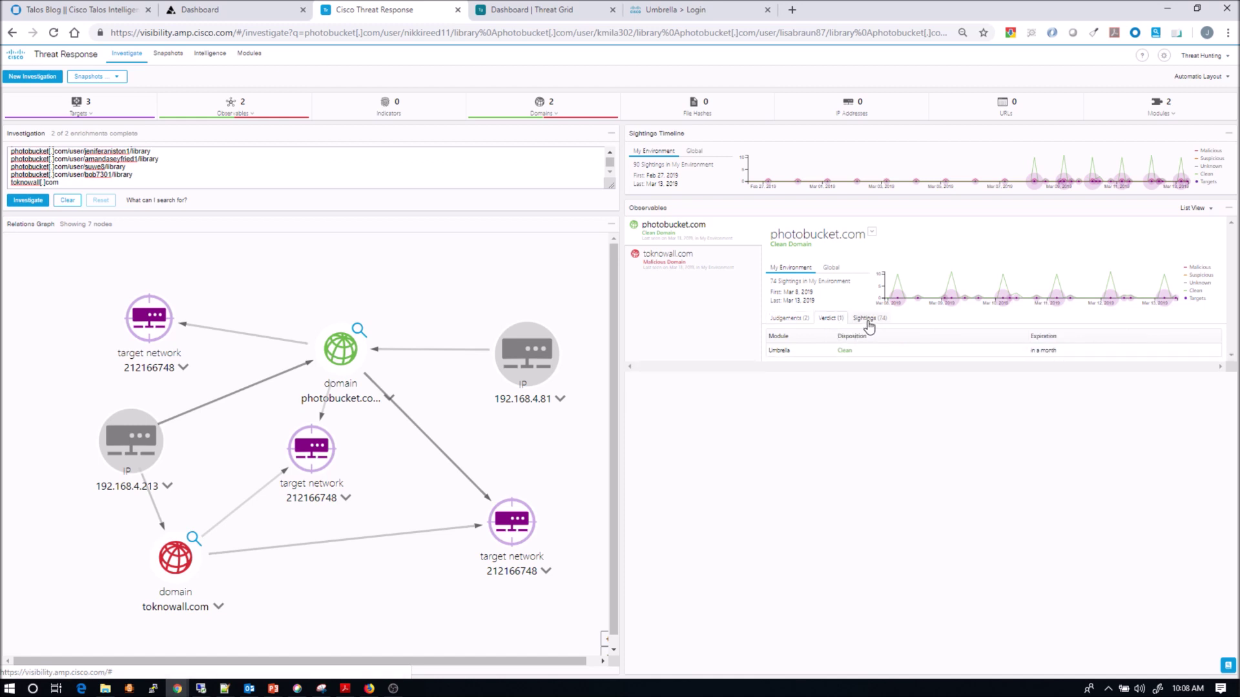
click(868, 322)
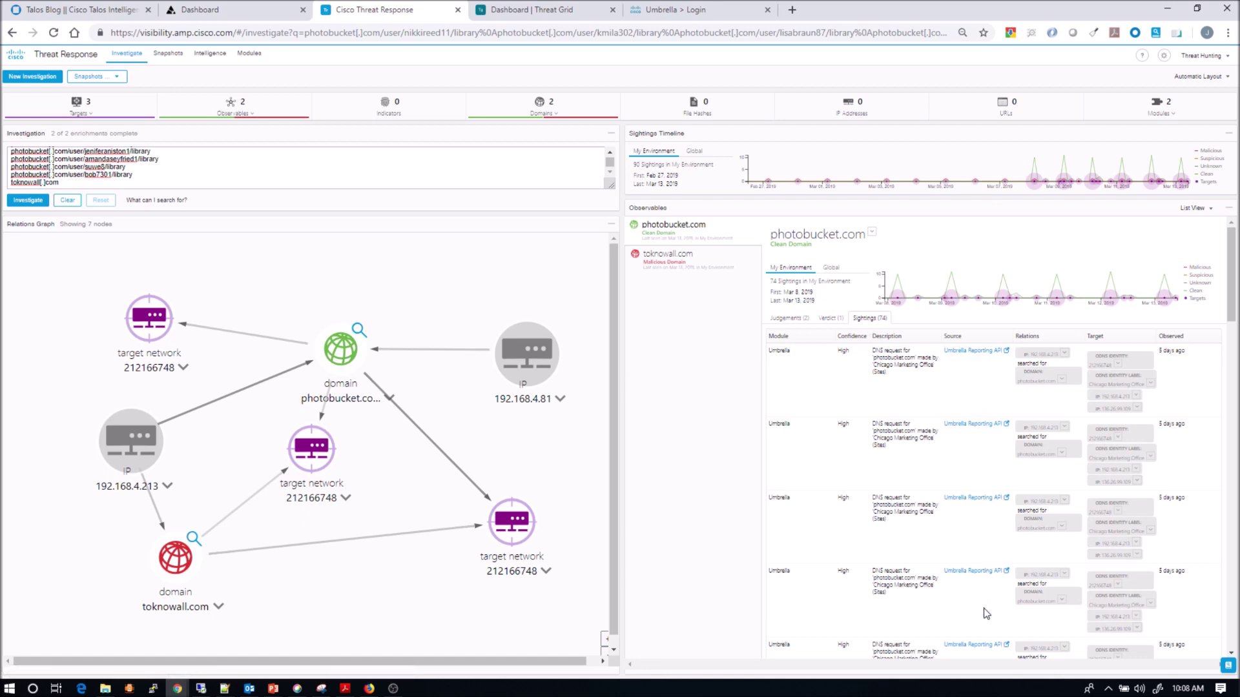
- Review toknowall.com's malicious verdict and its Umbrella sightings from the Chicago Marketing Office
click(684, 264)
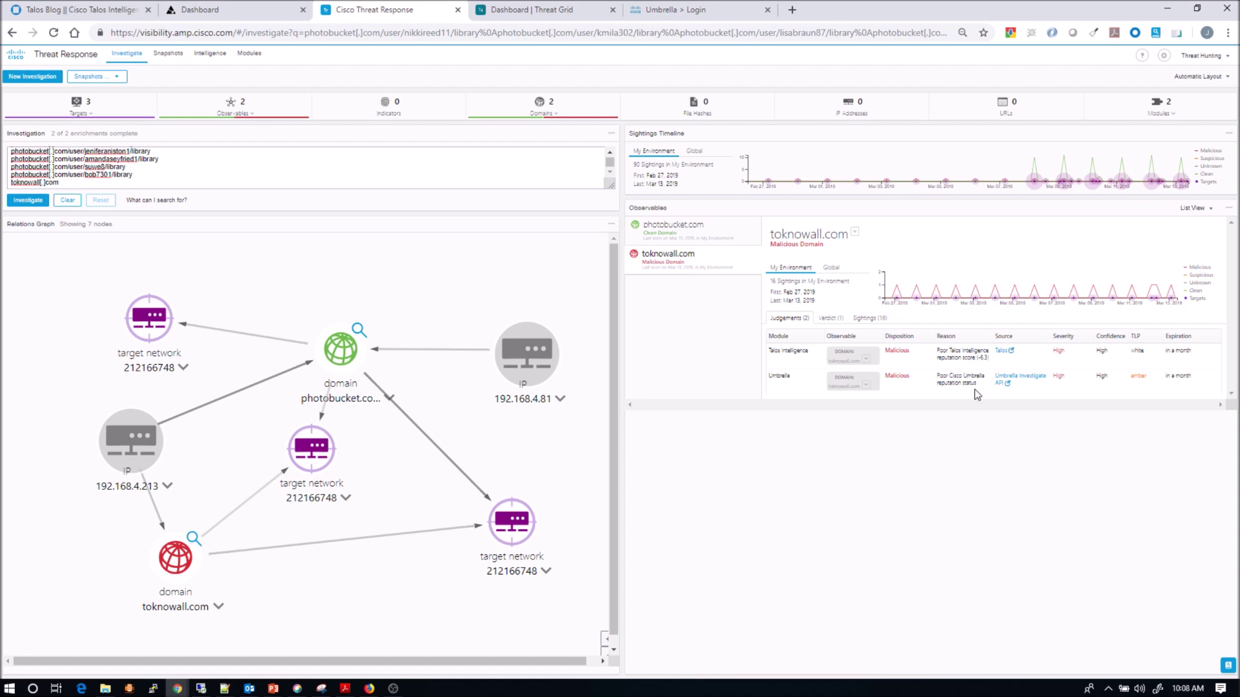
click(830, 318)
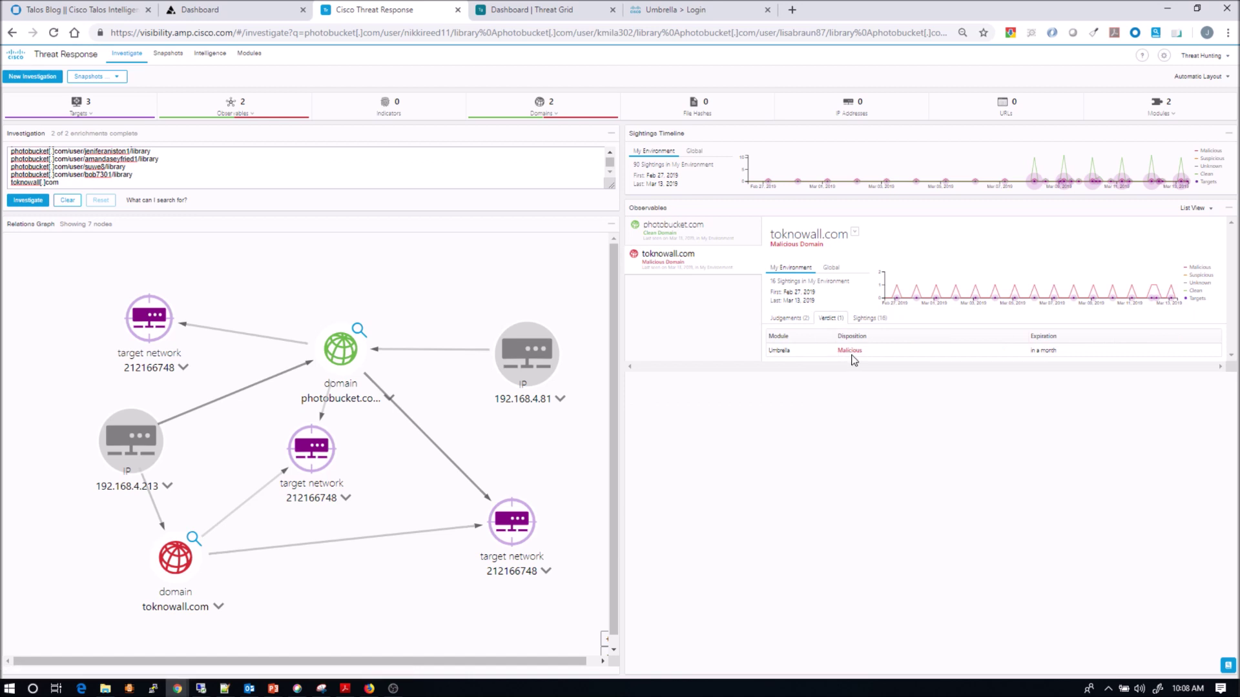
click(866, 321)
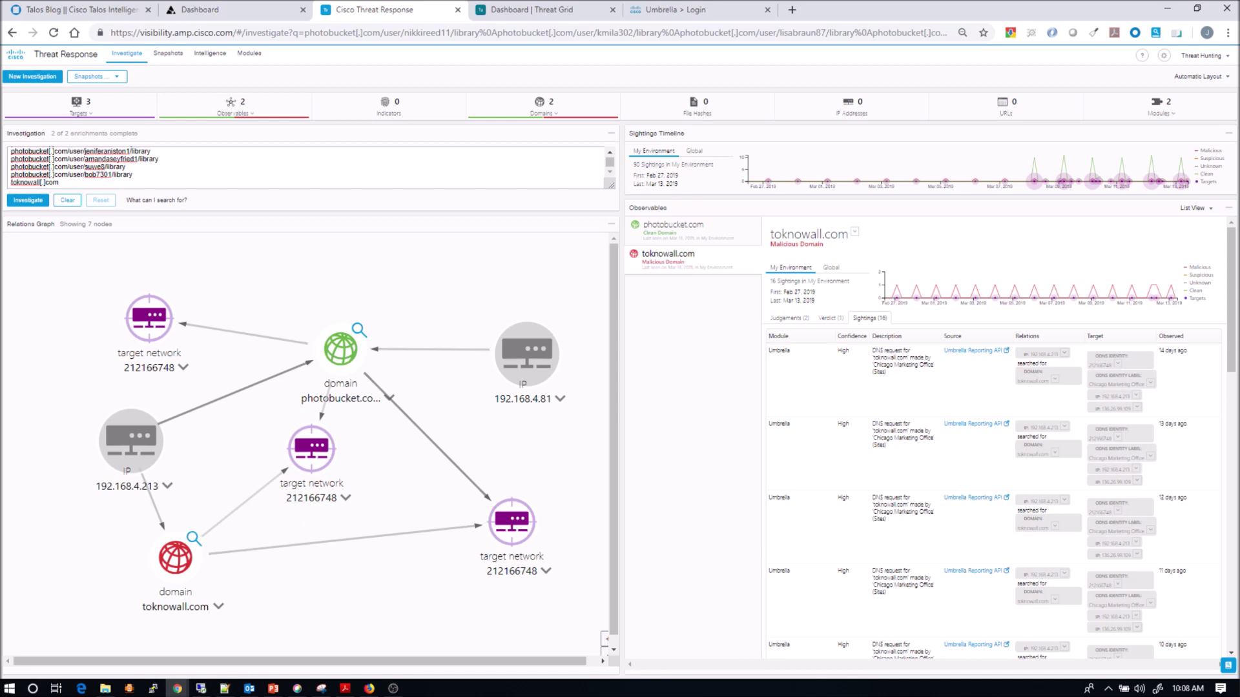
key(alt+Tab)
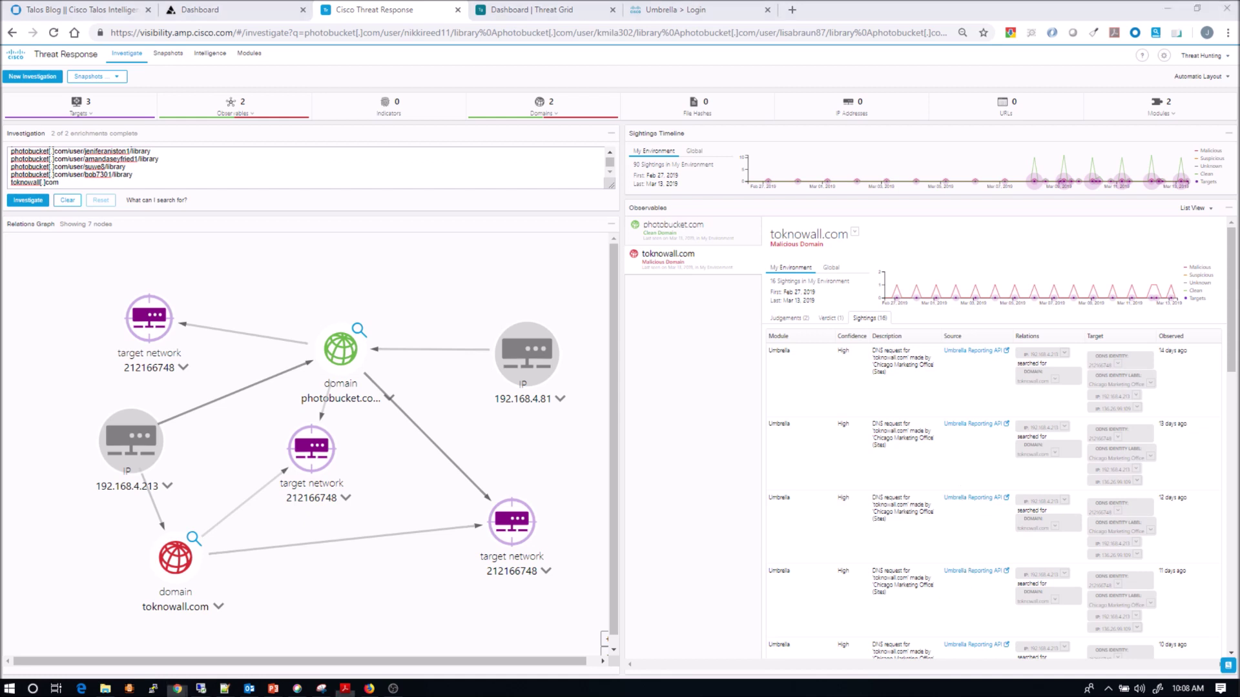
- Follow a sighting's Umbrella Reporting API link to Activity Search filtered on toknowall.com
click(981, 428)
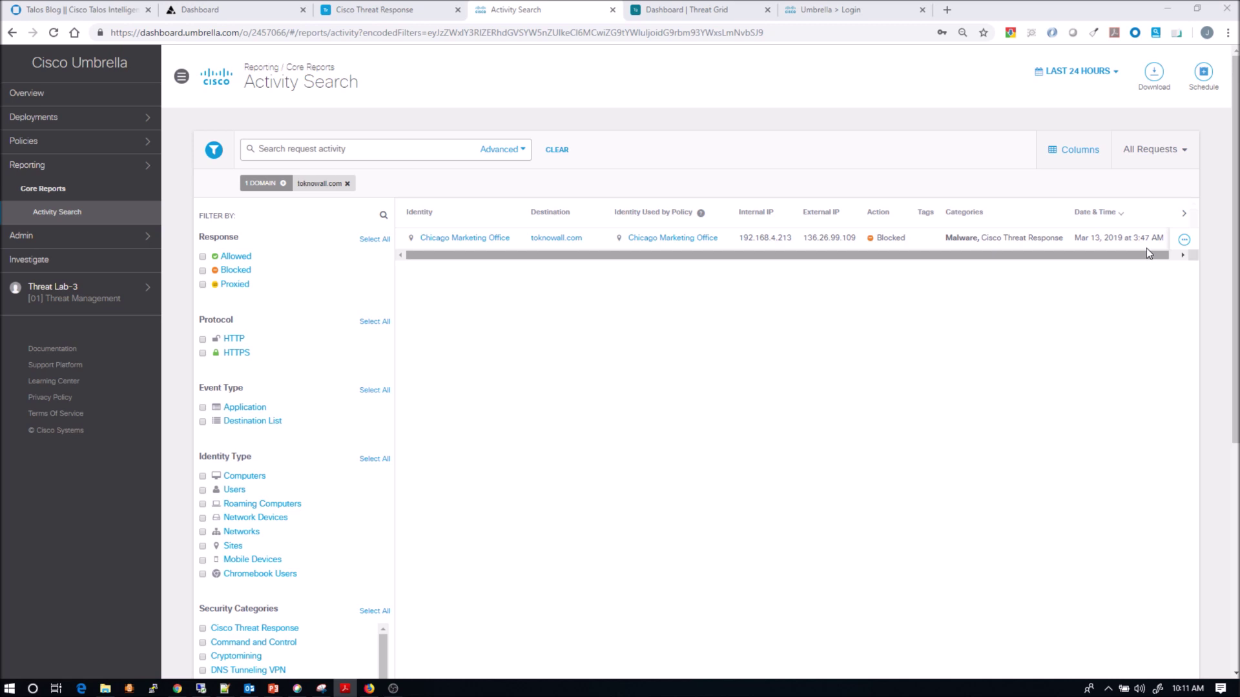
- View toknowall.com in Umbrella Investigate, expand its full WHOIS record and scroll to the requester map
click(1184, 240)
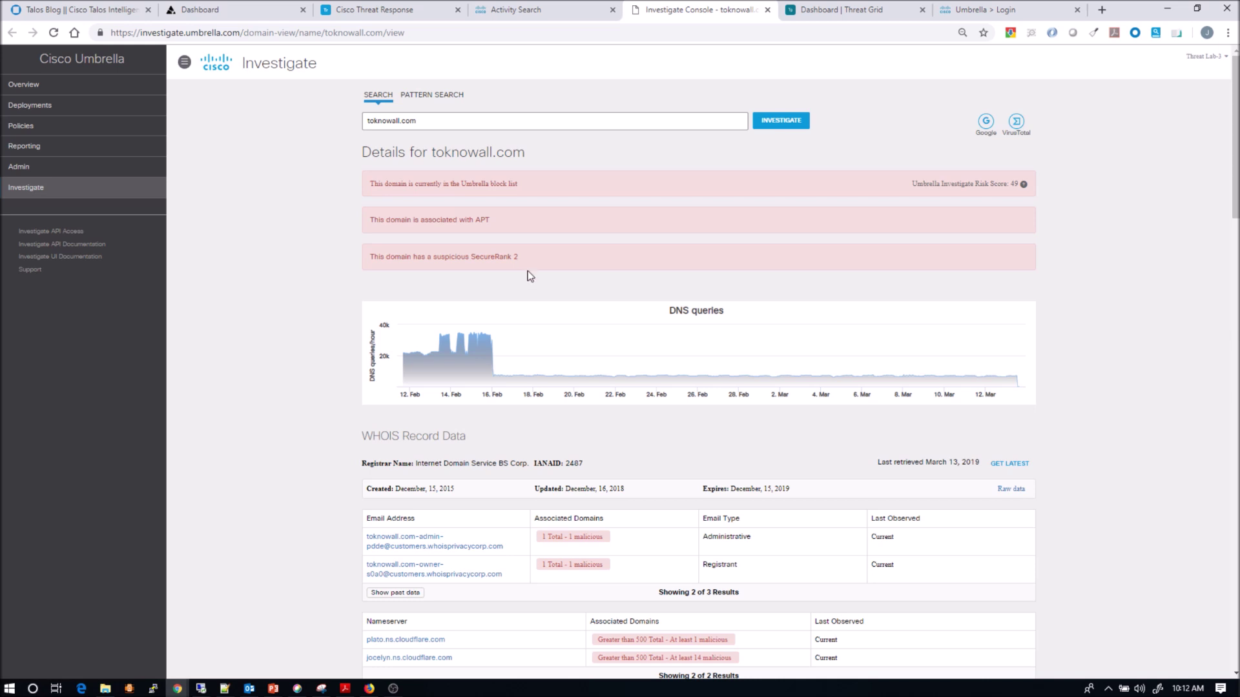
mouse_move(474, 335)
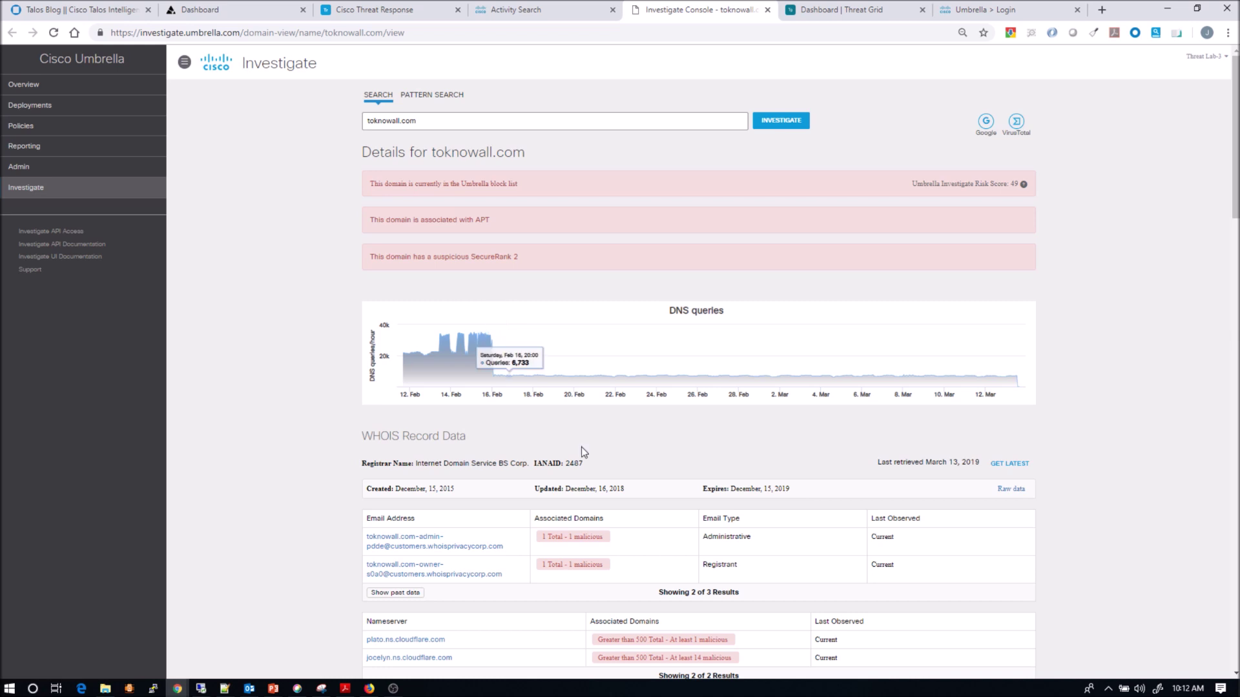
scroll(581, 447, down, 2)
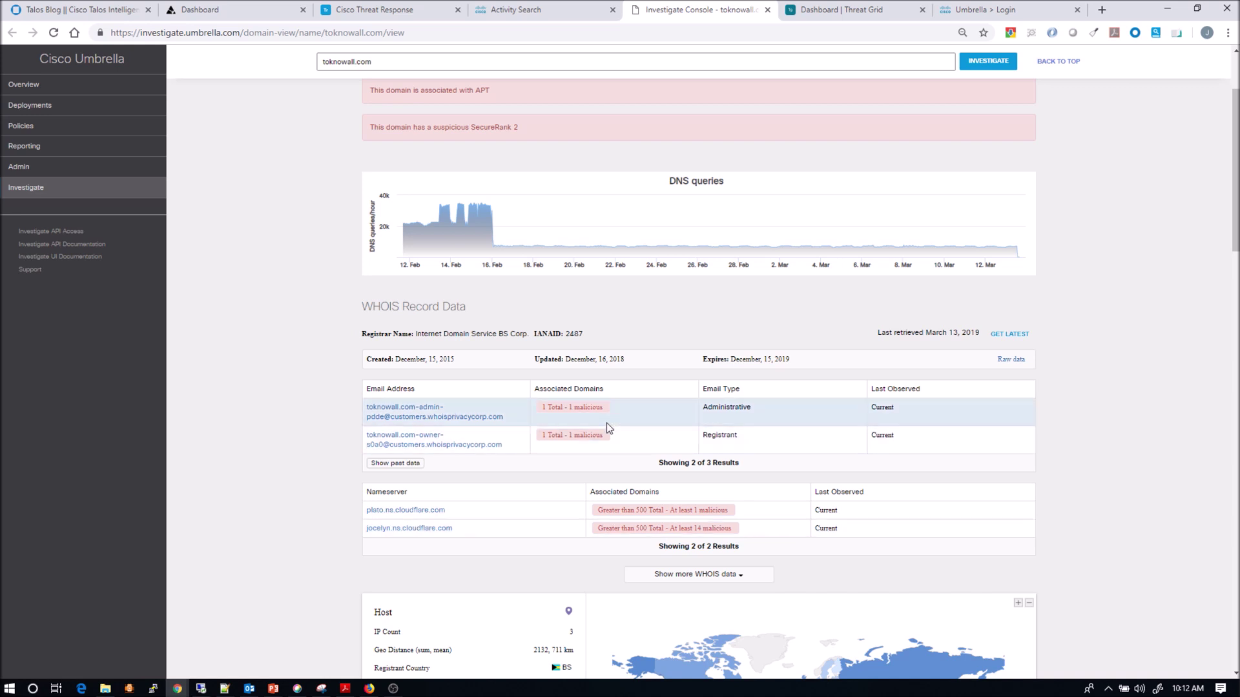
click(699, 574)
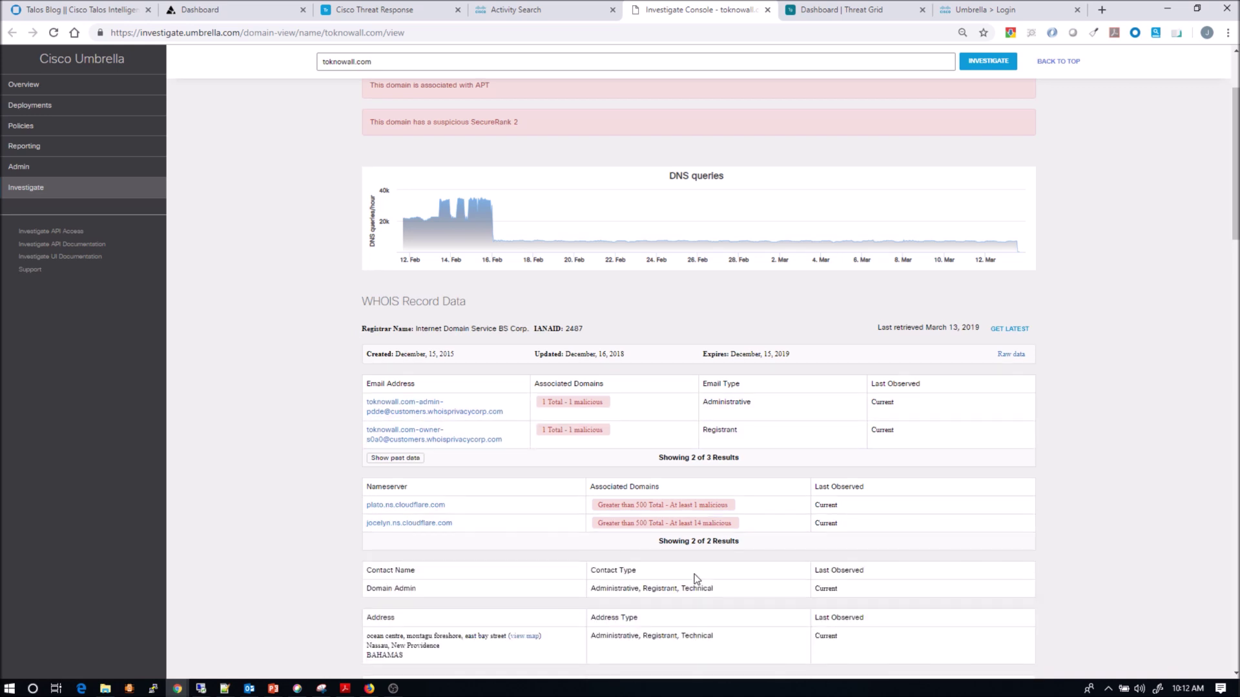
scroll(696, 577, down, 5)
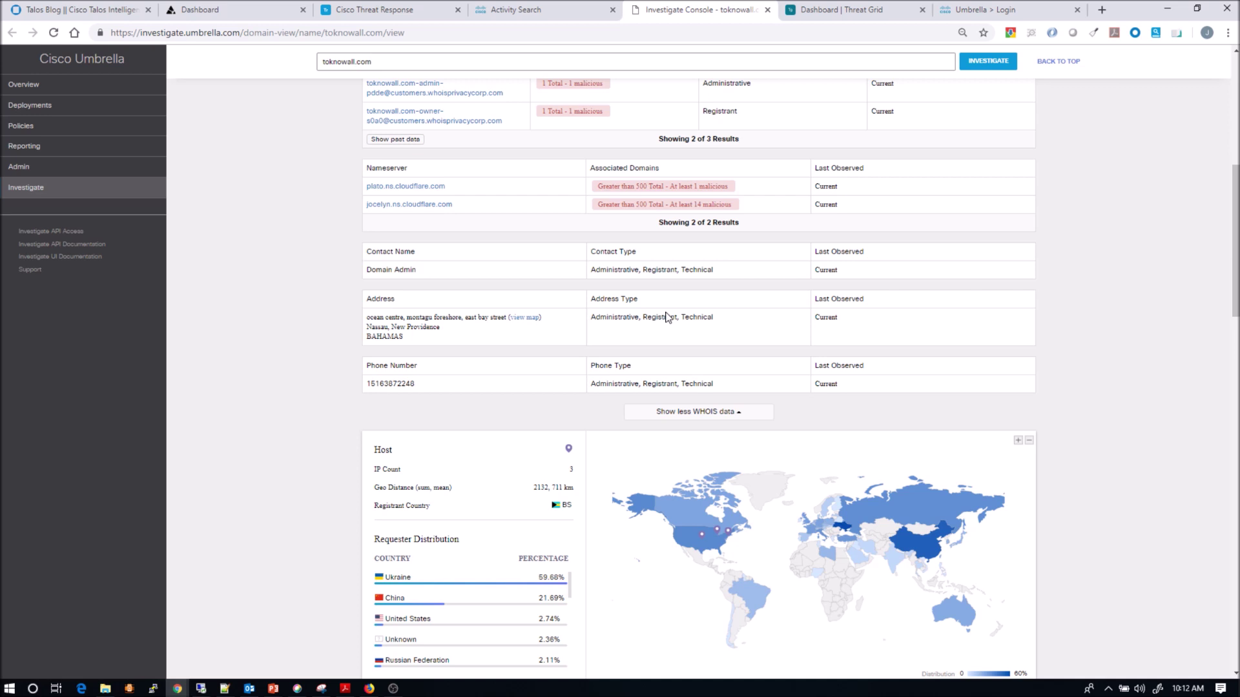
scroll(506, 411, down, 4)
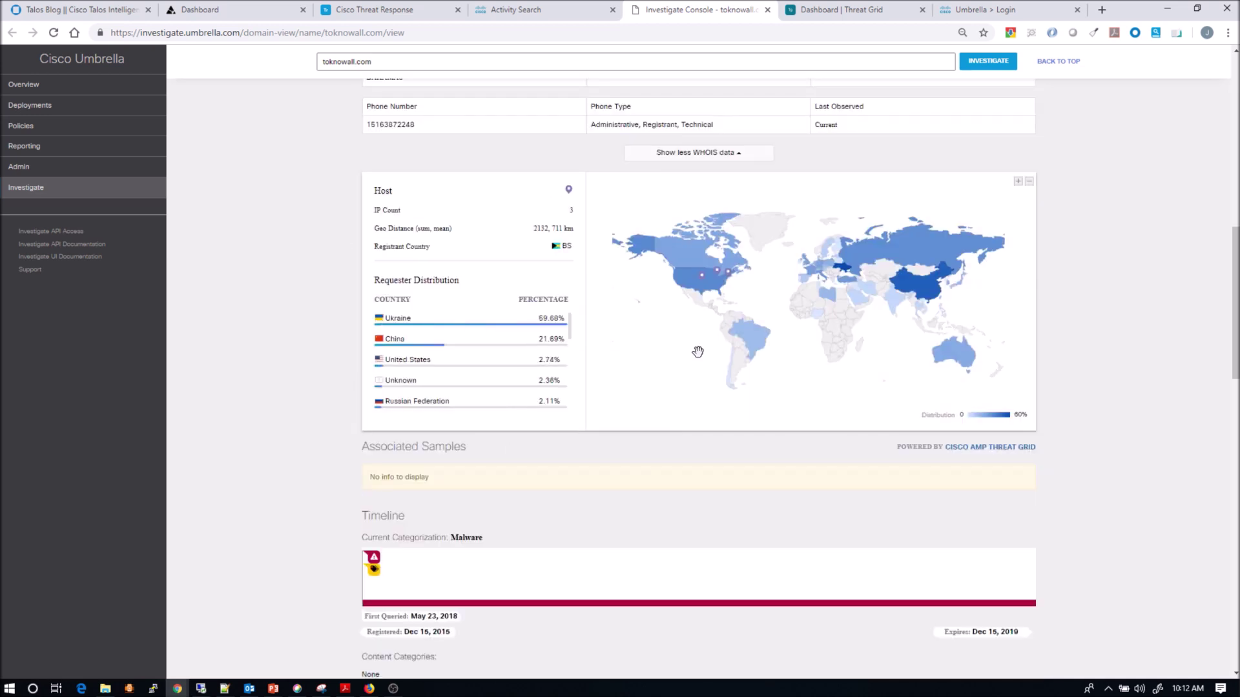
key(alt+Tab)
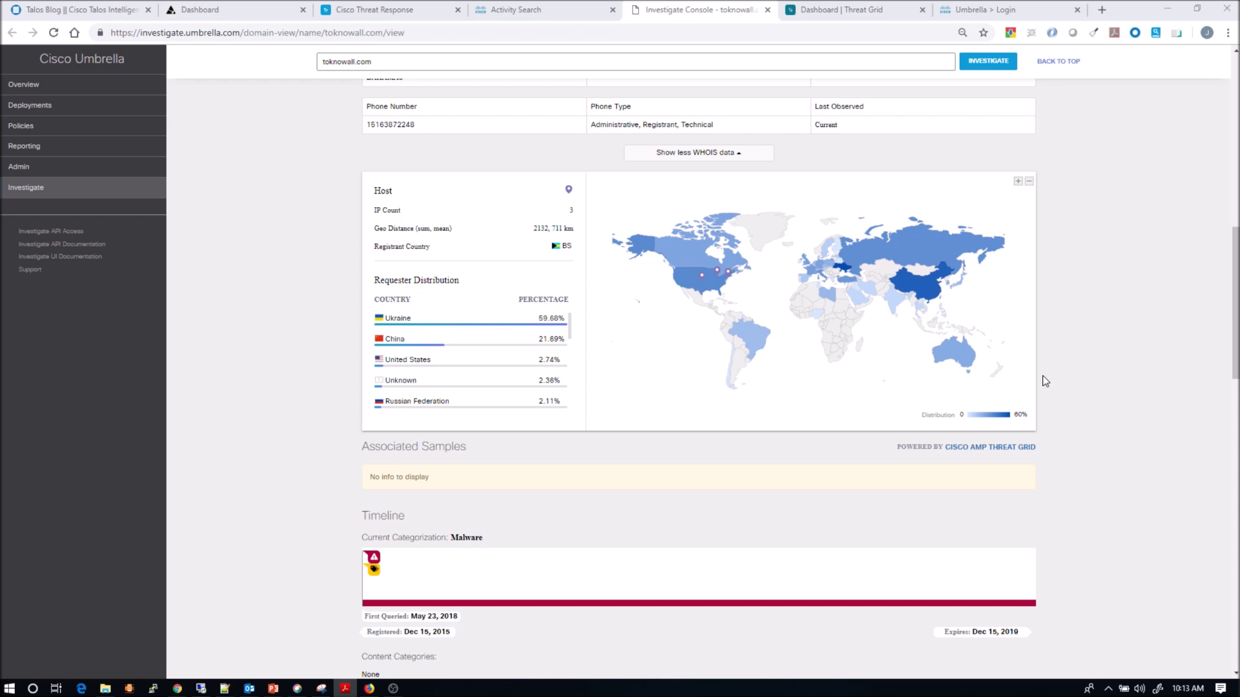
scroll(282, 445, down, 4)
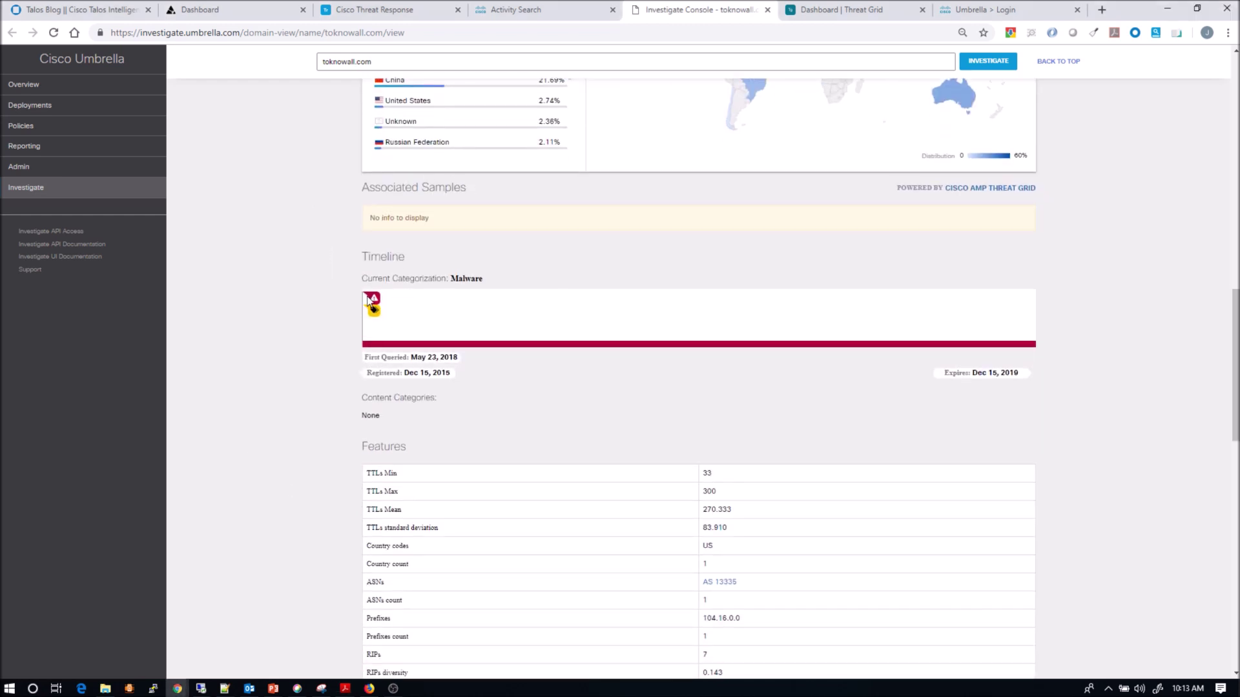
mouse_move(376, 303)
scroll(853, 398, down, 3)
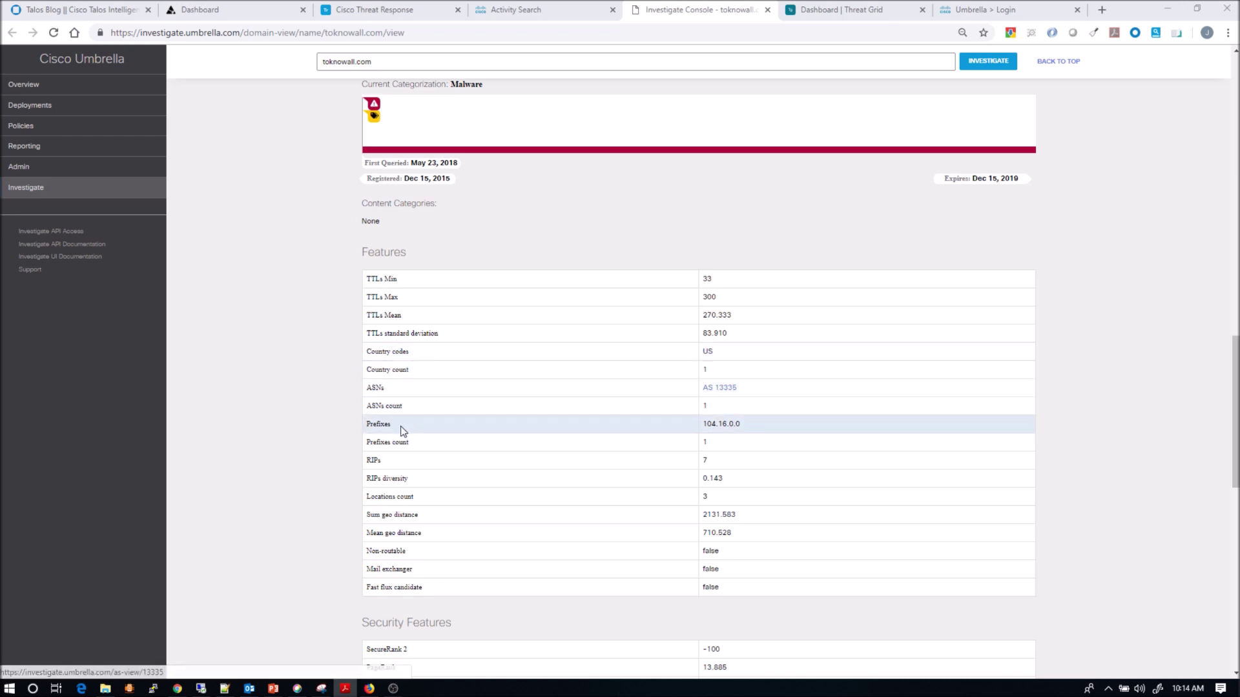
mouse_move(392, 516)
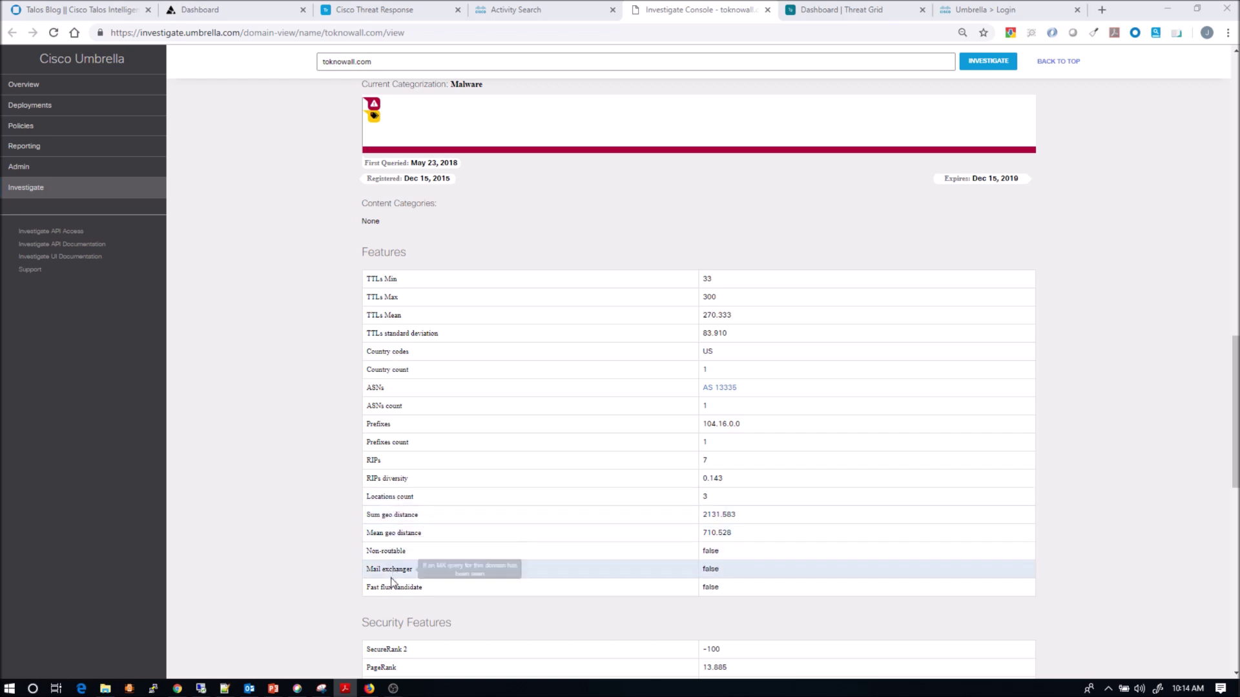
mouse_move(391, 589)
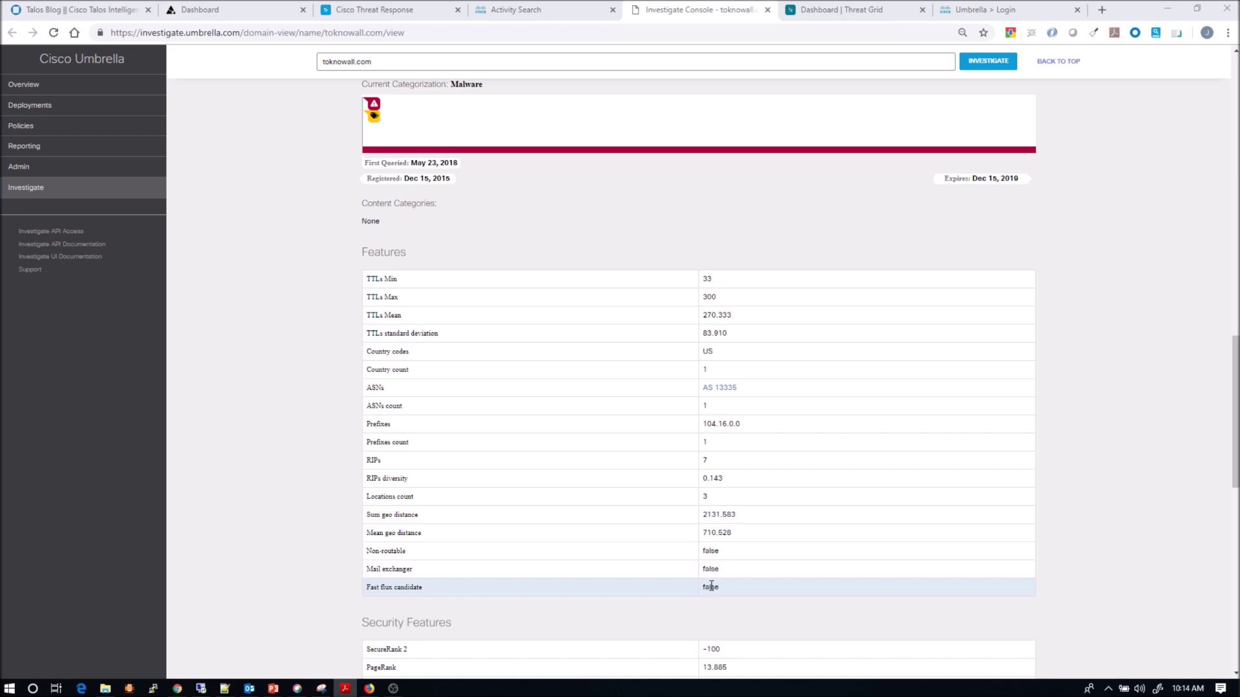
scroll(1110, 552, down, 4)
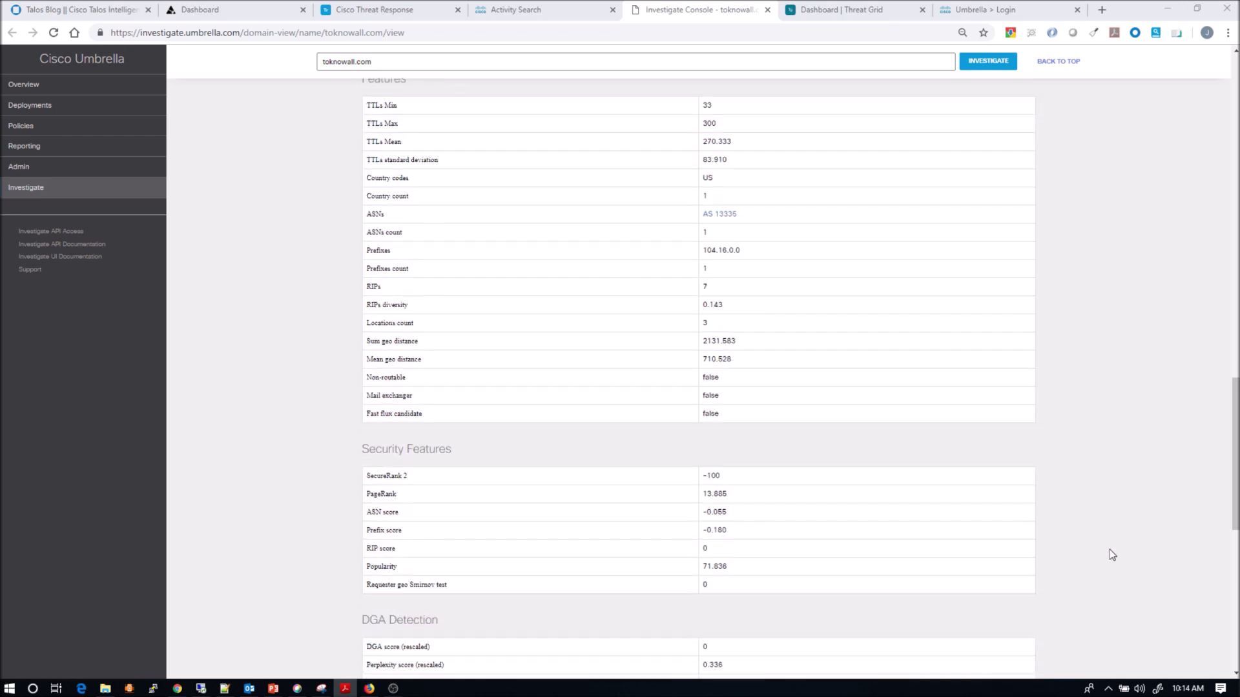
scroll(1109, 554, up, 2)
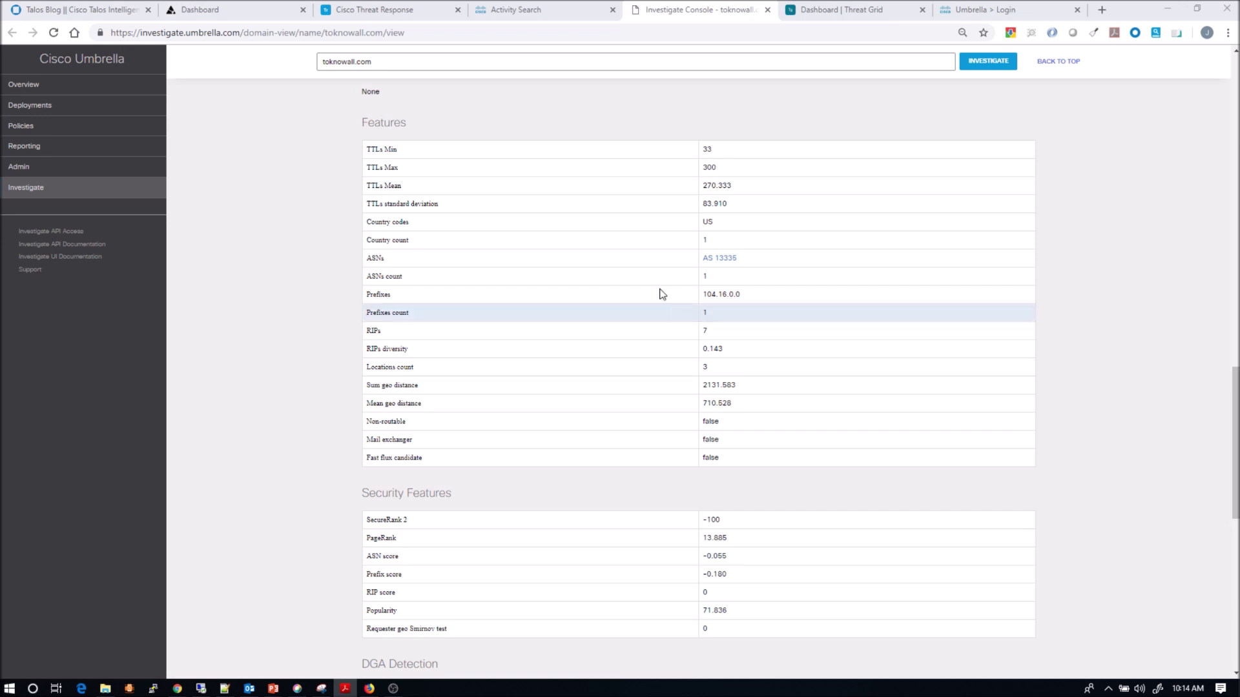
click(712, 260)
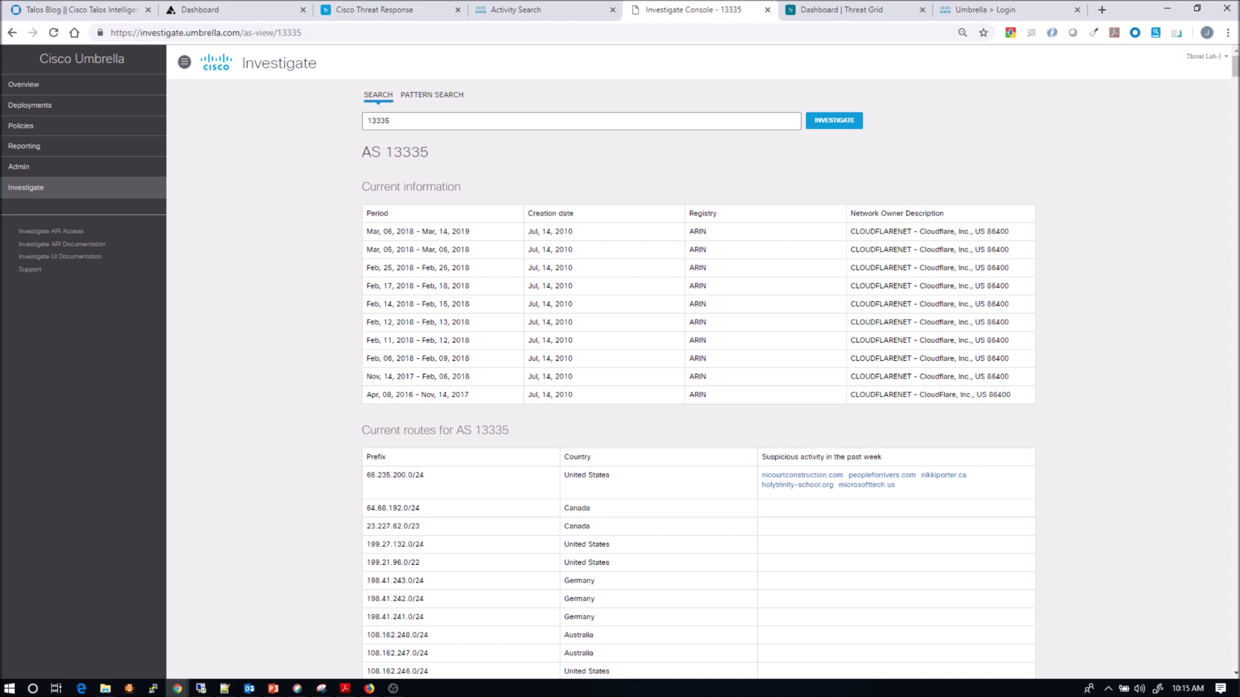
scroll(927, 459, down, 7)
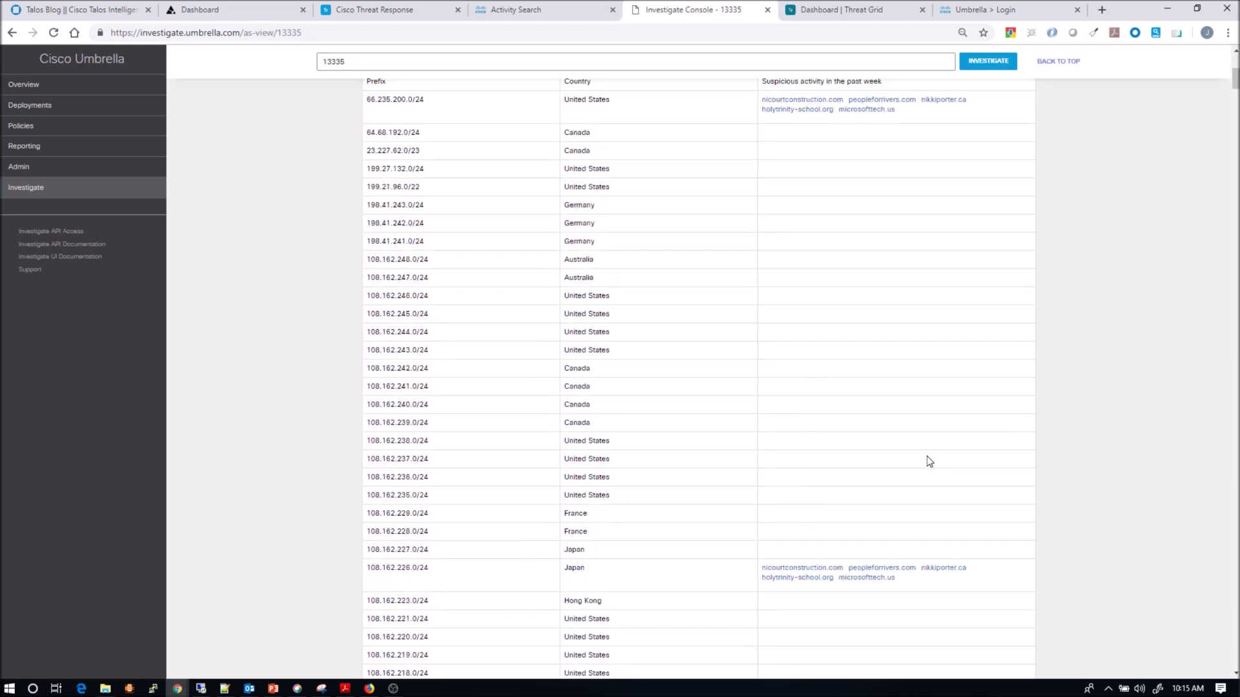
scroll(928, 456, down, 6)
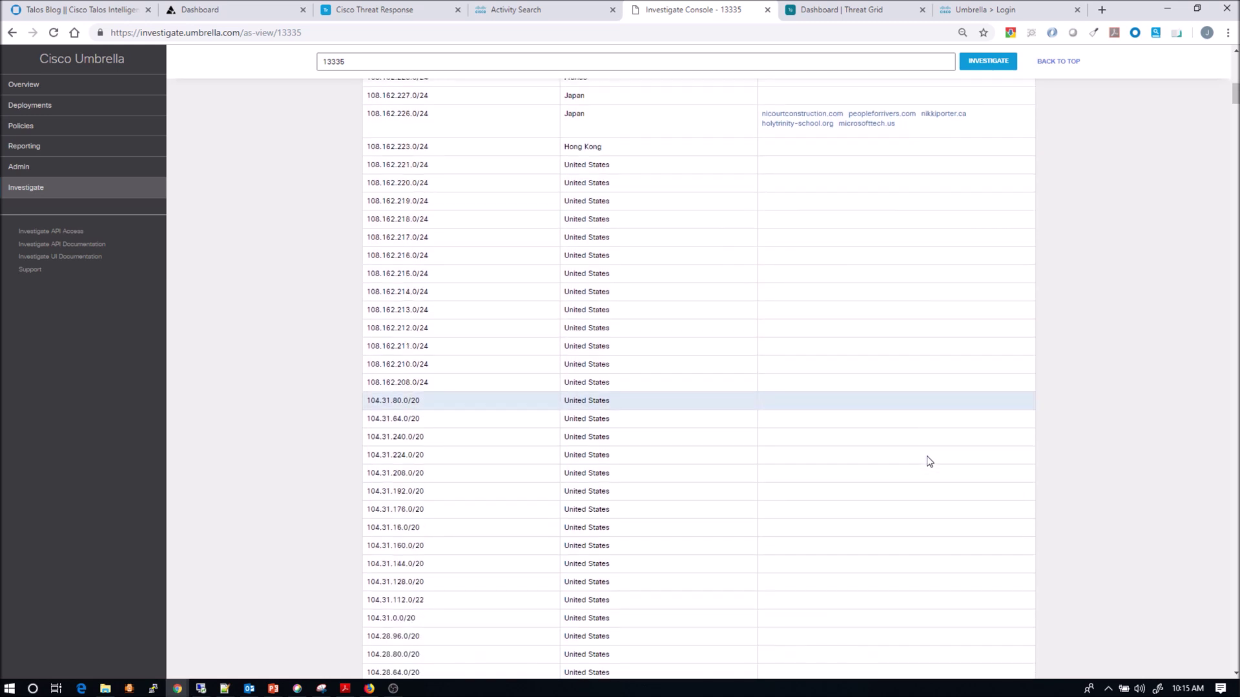
scroll(928, 456, up, 7)
scroll(927, 456, up, 6)
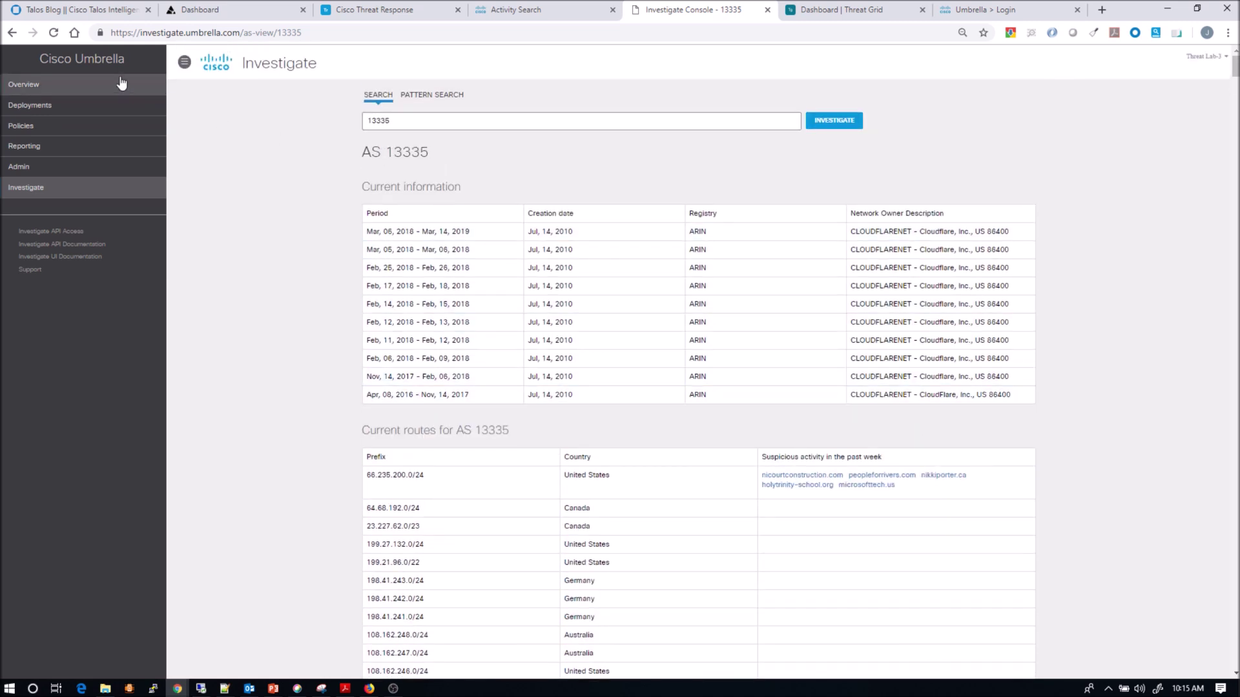
- Go back to toknowall.com's report and review its IP addresses, subdomains, name servers and related domains
click(12, 32)
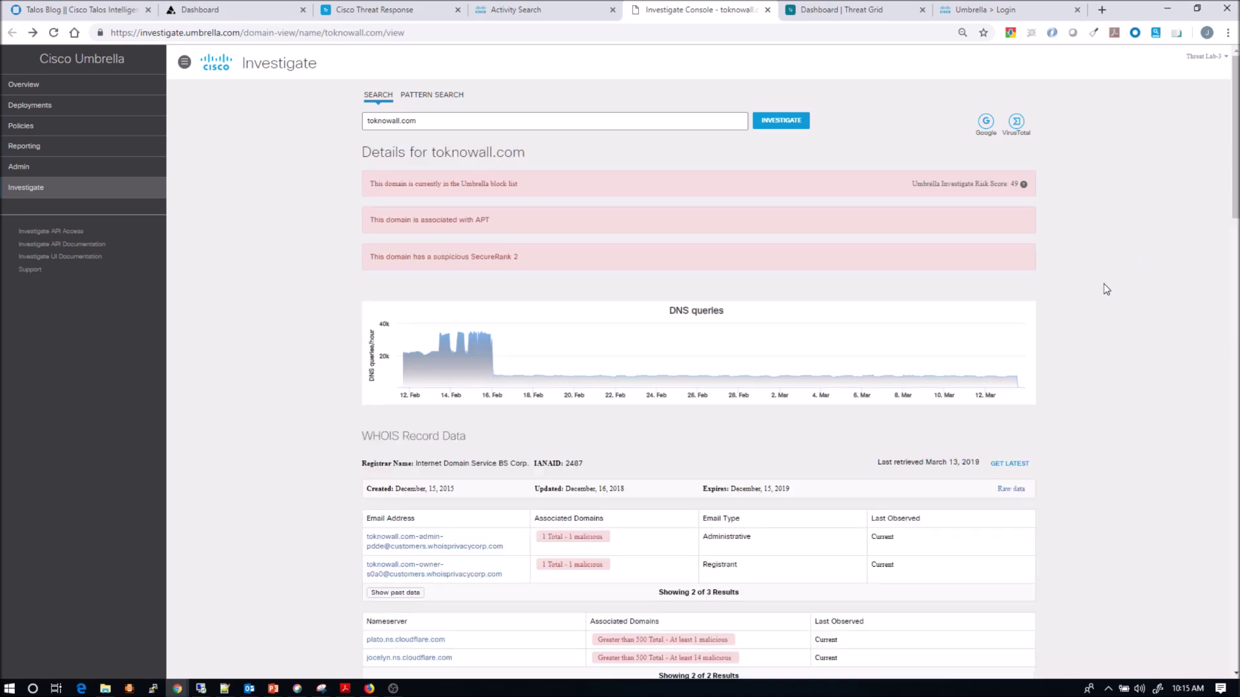
scroll(1103, 284, down, 5)
scroll(1104, 284, down, 15)
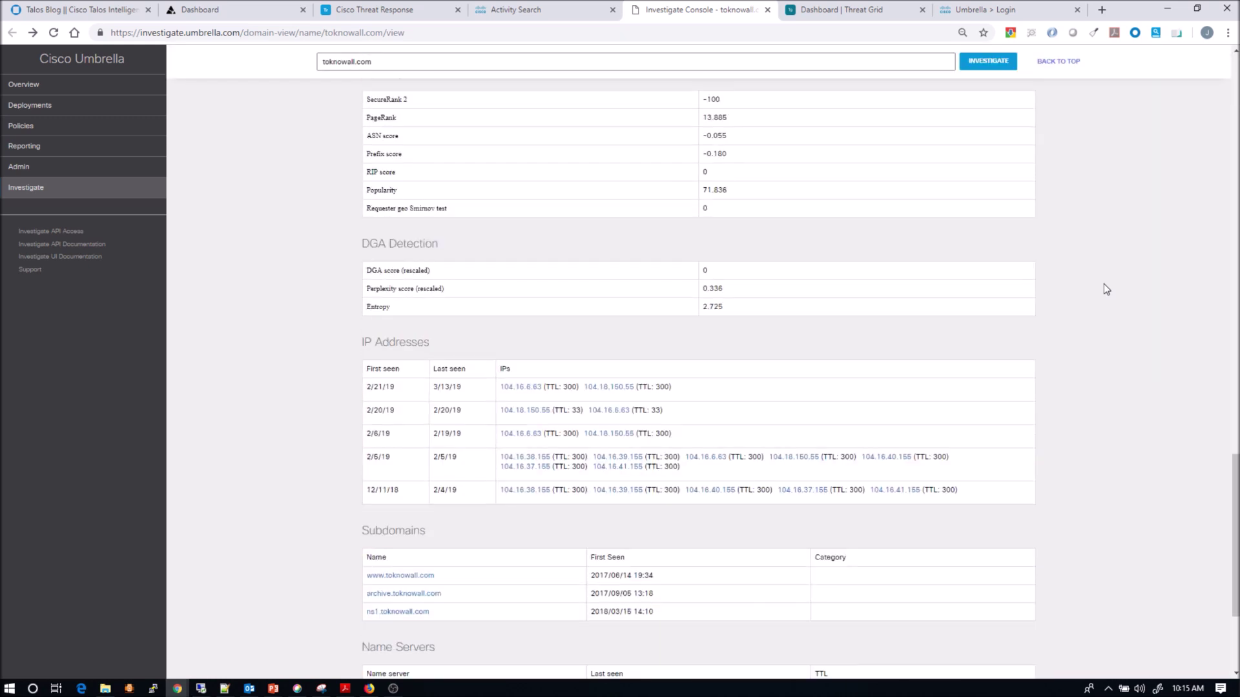
scroll(1103, 284, down, 1)
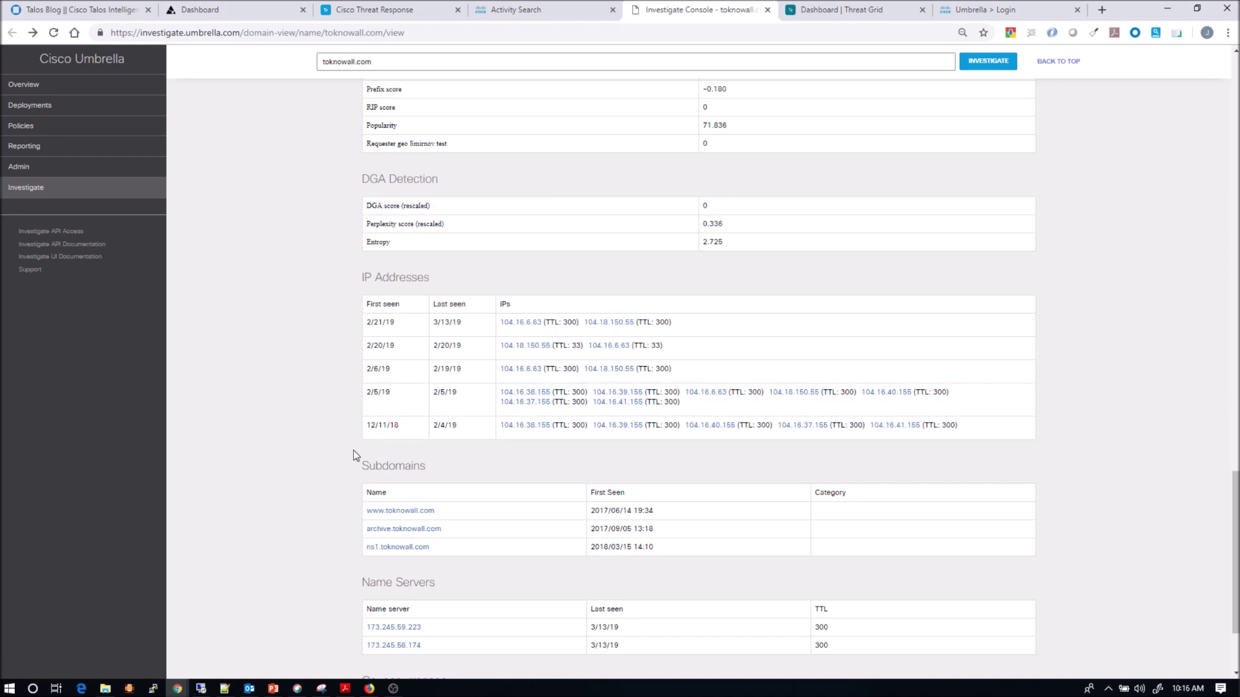
scroll(342, 445, up, 1)
mouse_move(404, 99)
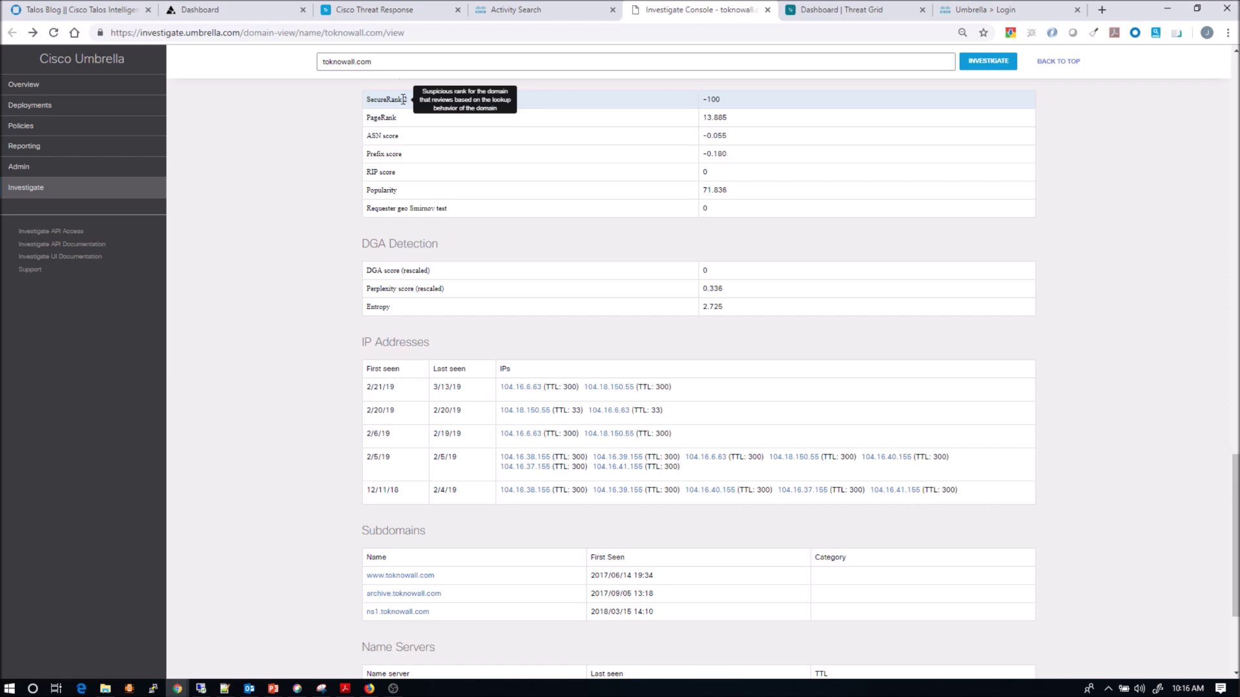
key(alt+Tab)
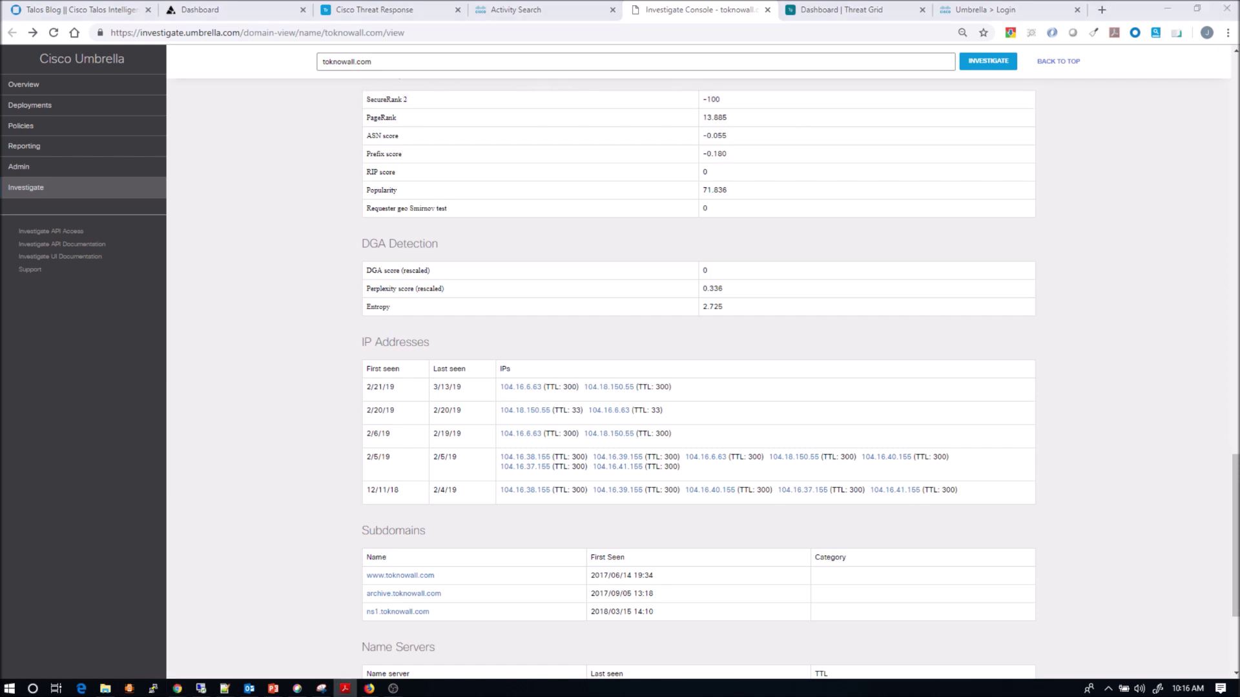
scroll(1103, 333, down, 3)
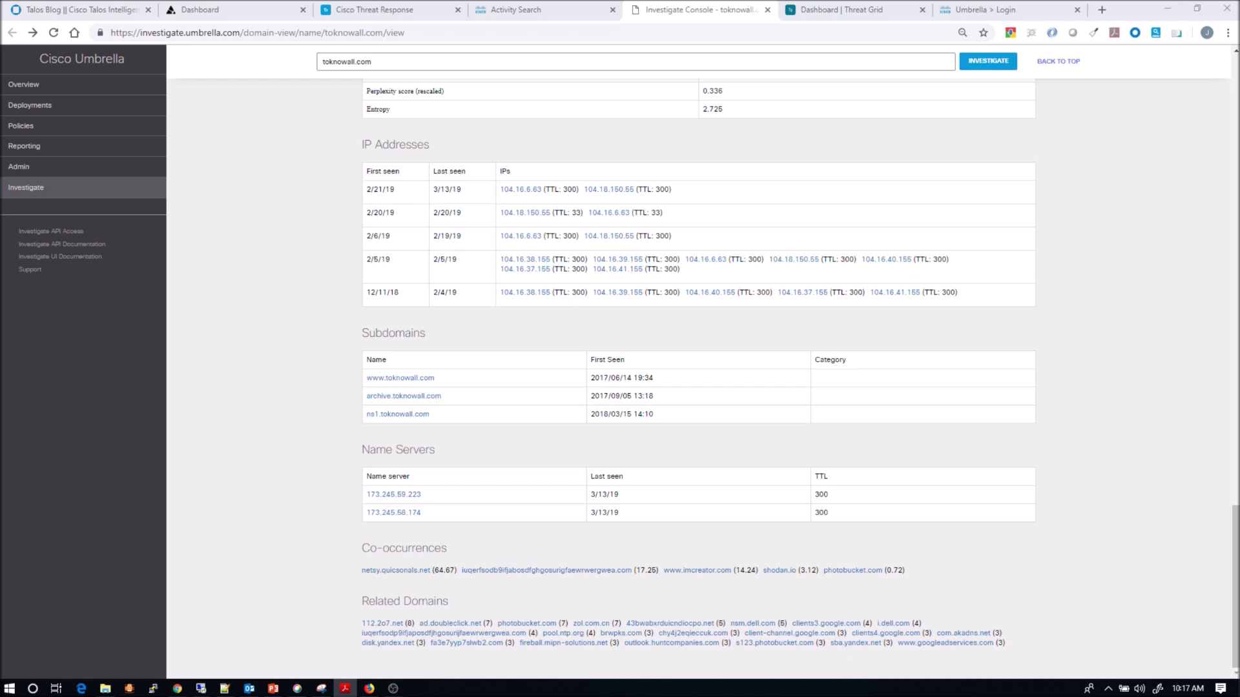
- Widen the toknowall.com Activity Search to Last 7 Days, showing seven blocked requests
click(528, 11)
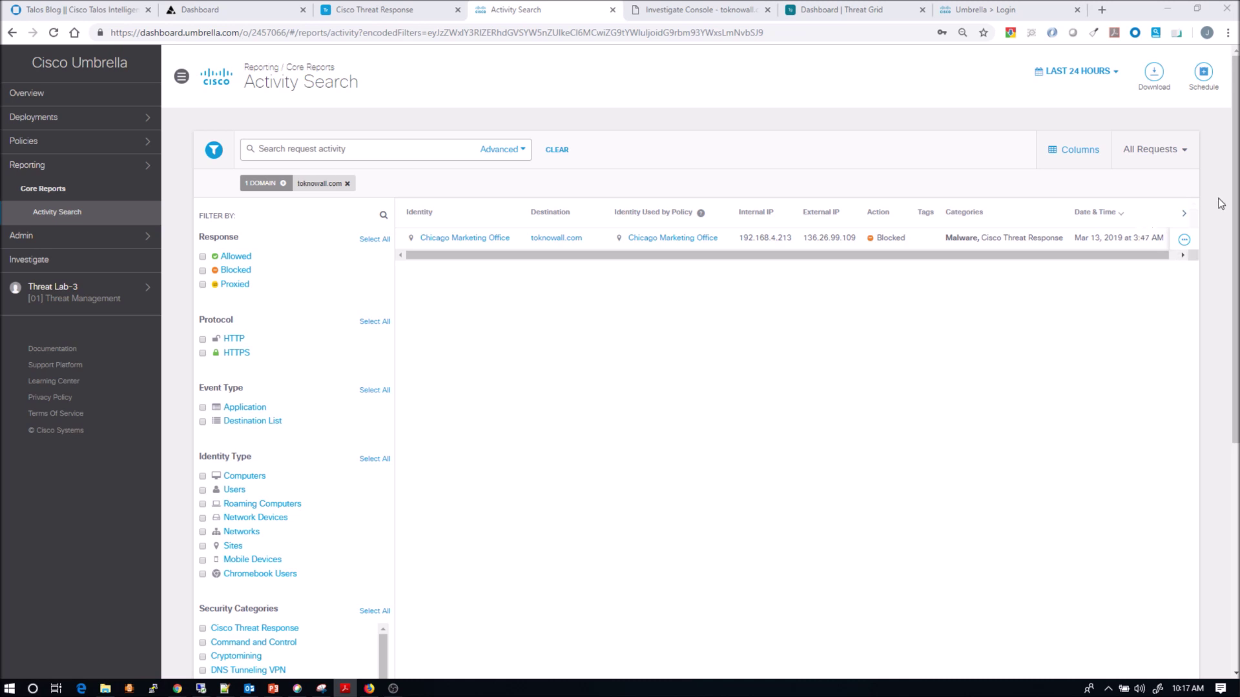
click(1090, 73)
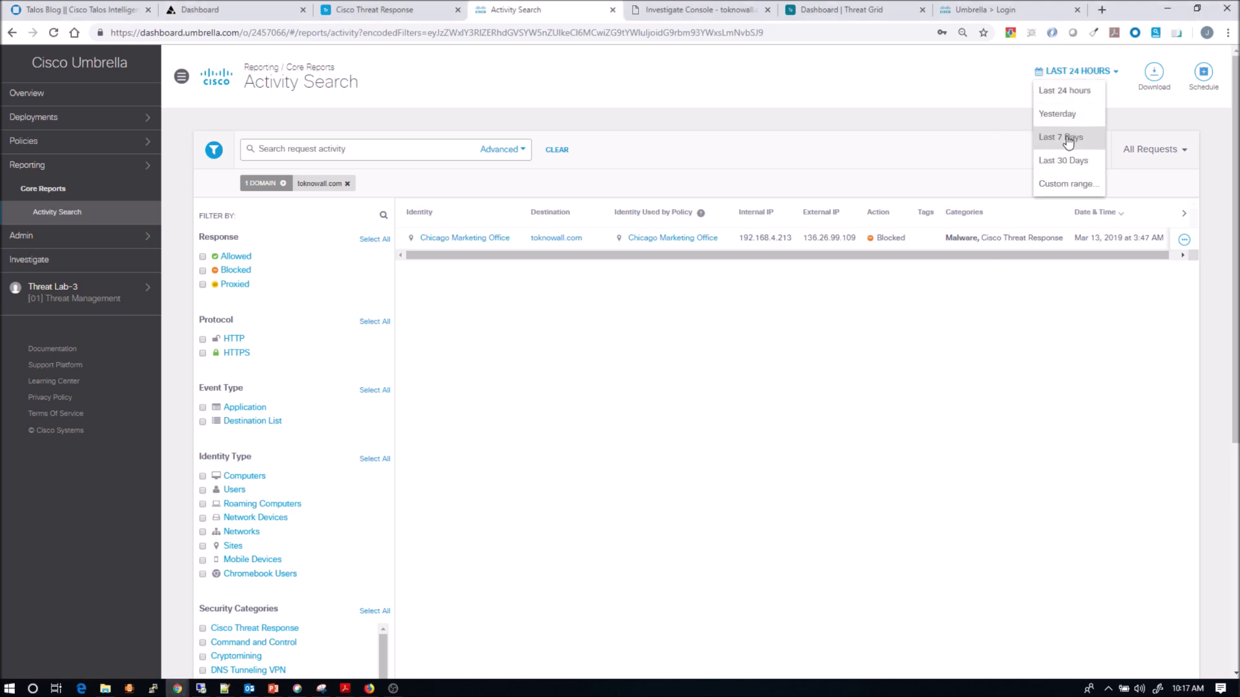
click(1069, 134)
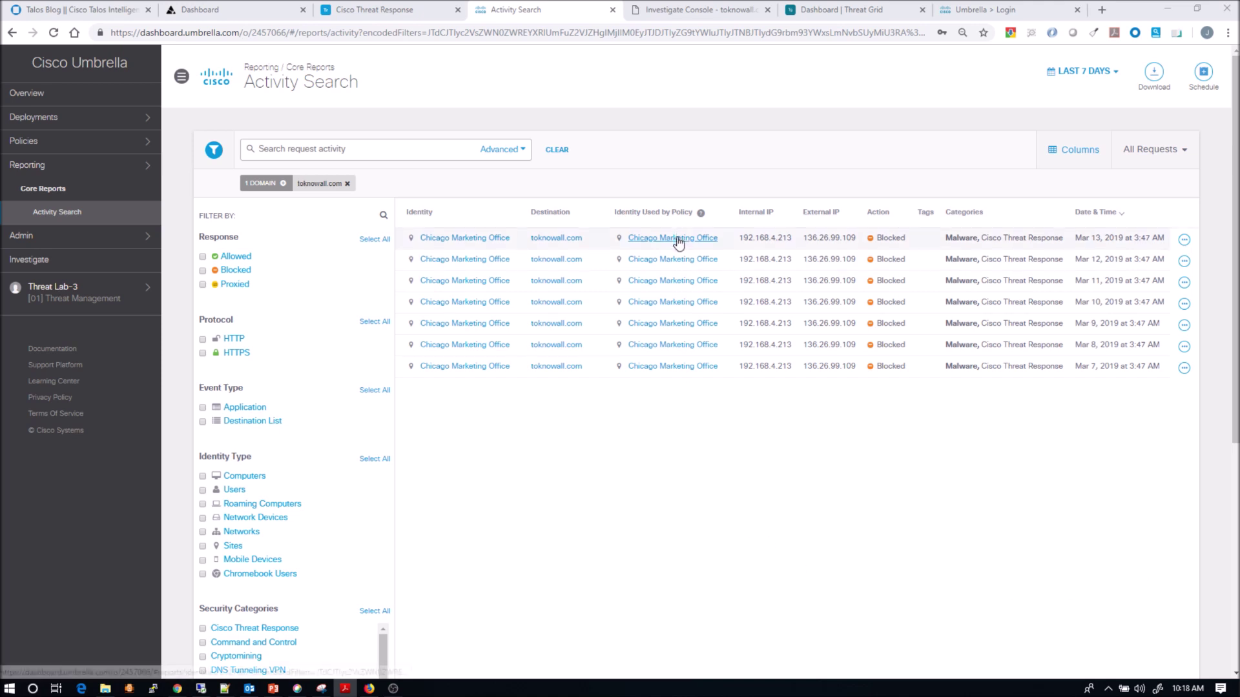
click(1184, 240)
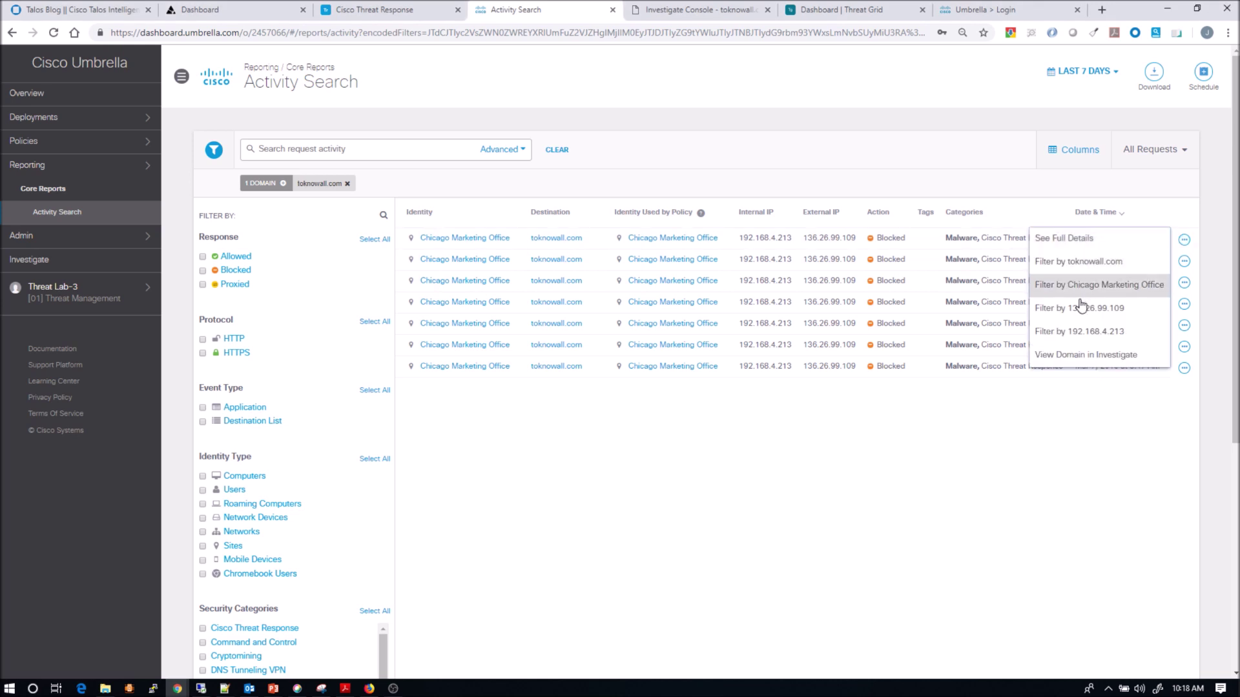
click(1063, 441)
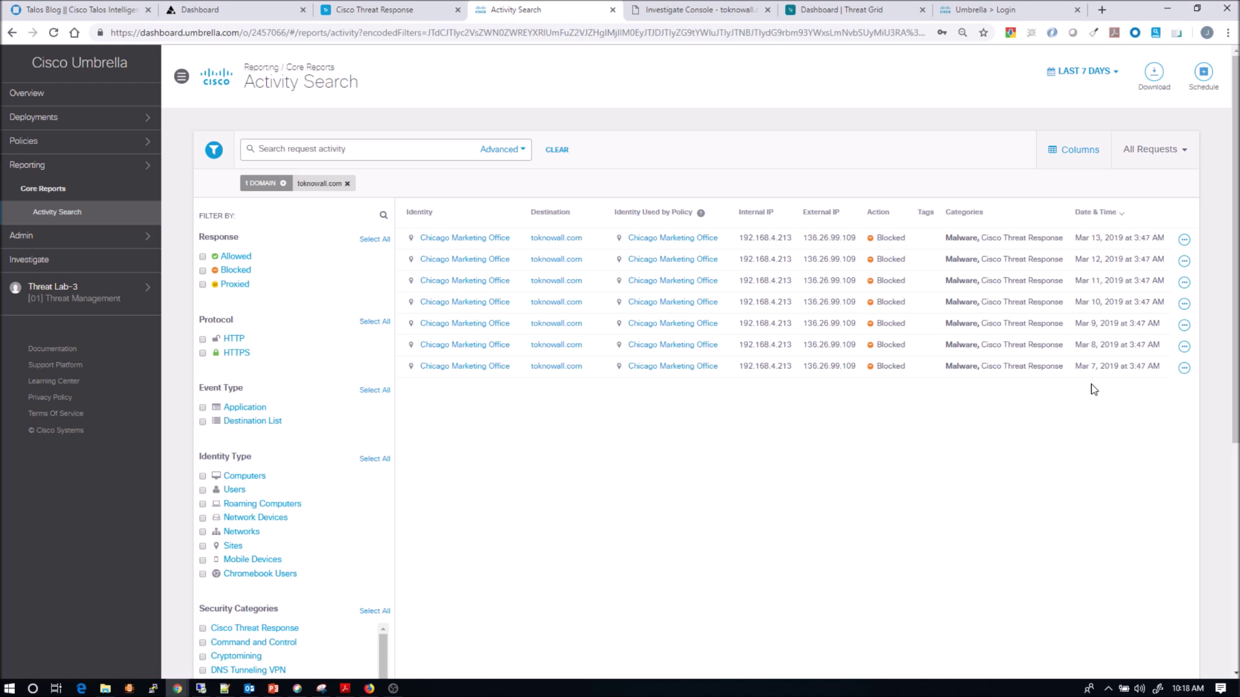
- Open the Chicago Marketing Office identity report, inspect its request chart and scroll through Recent Activity
click(673, 282)
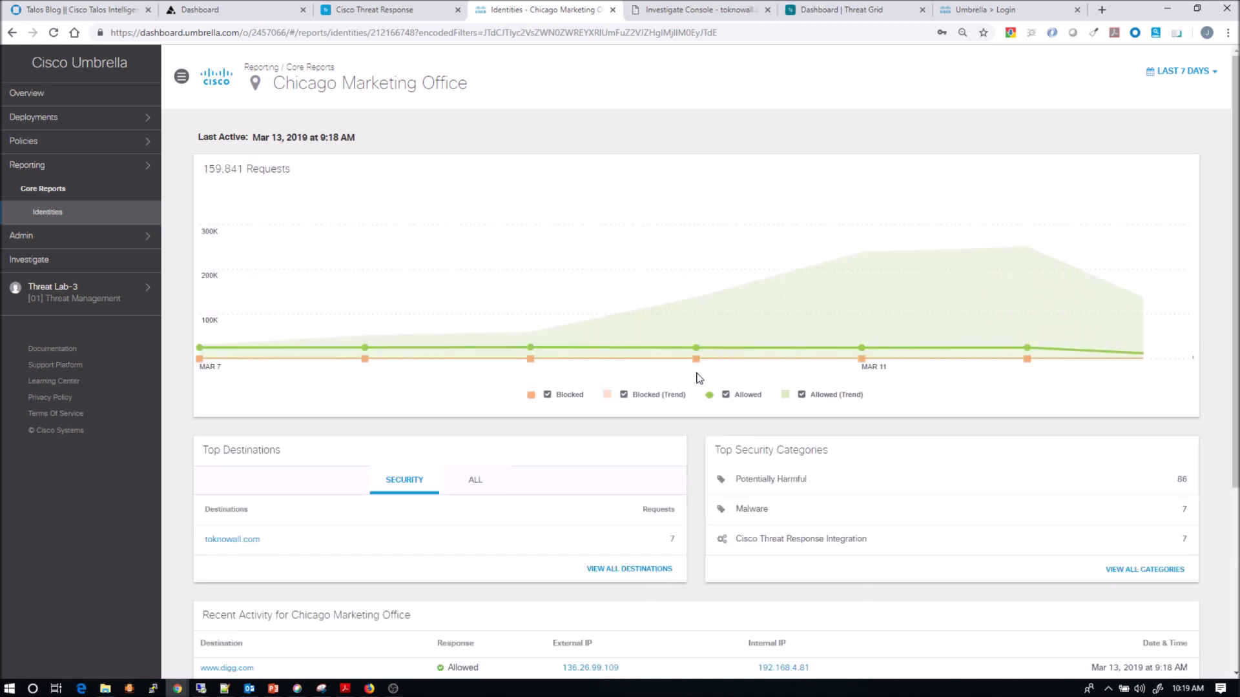
mouse_move(858, 266)
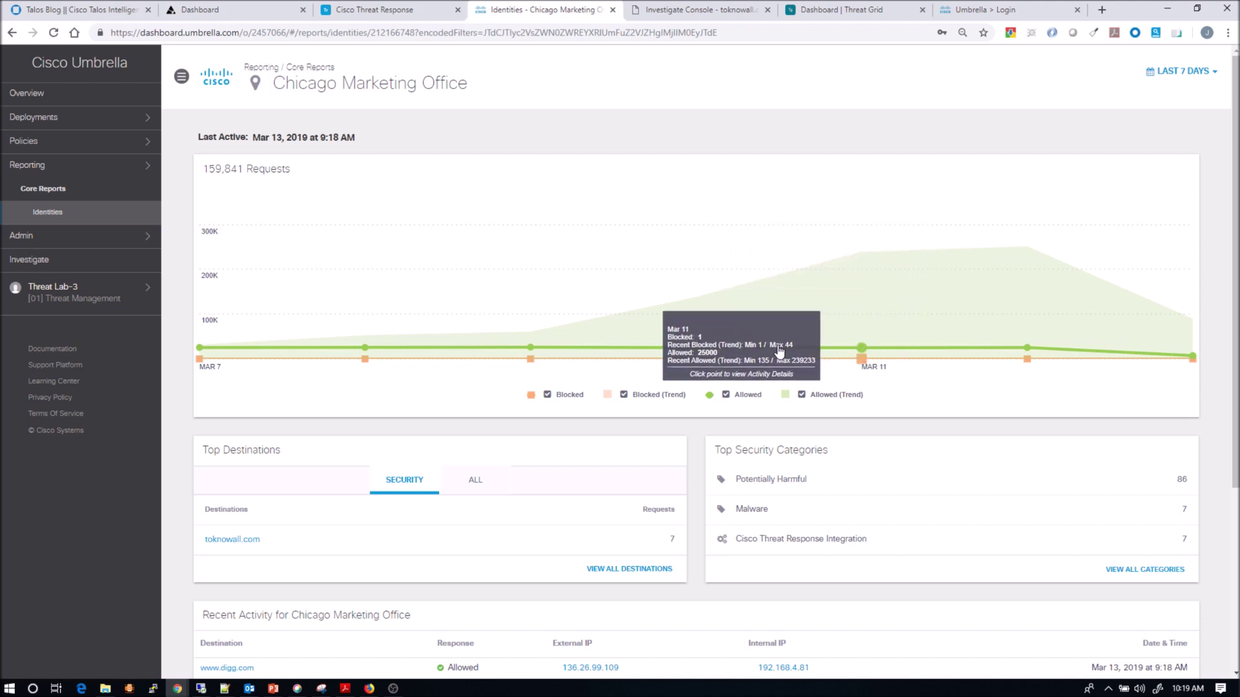
mouse_move(708, 349)
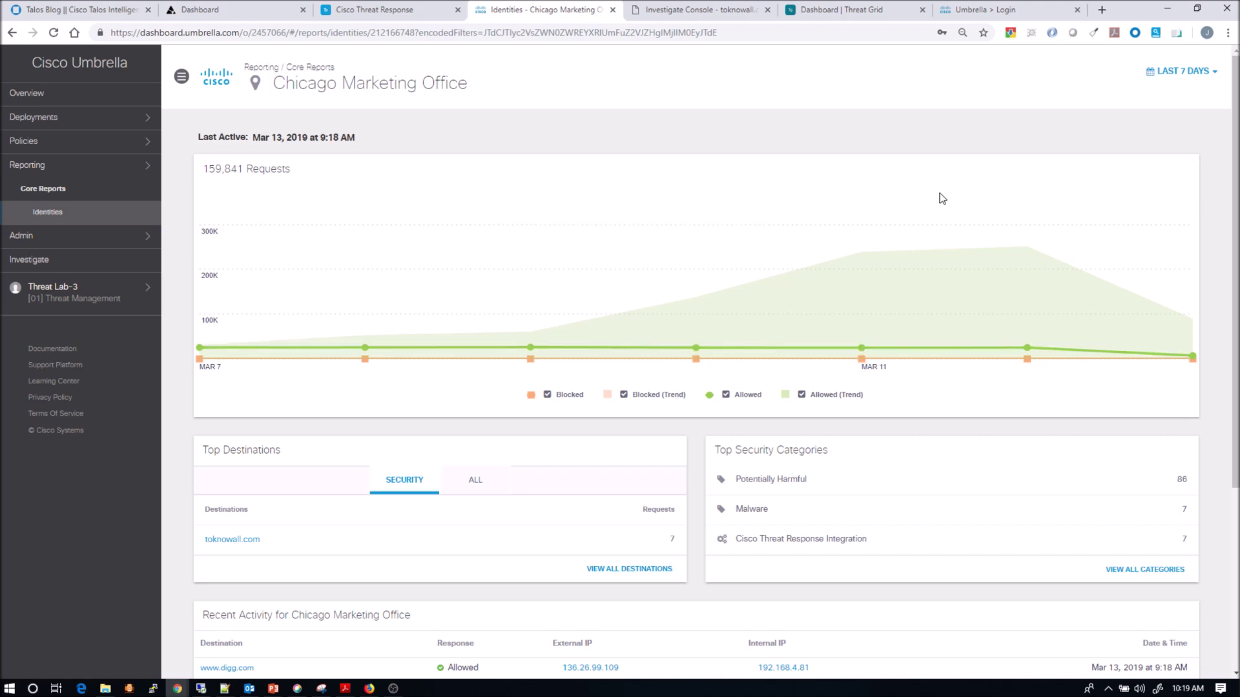
scroll(331, 480, down, 2)
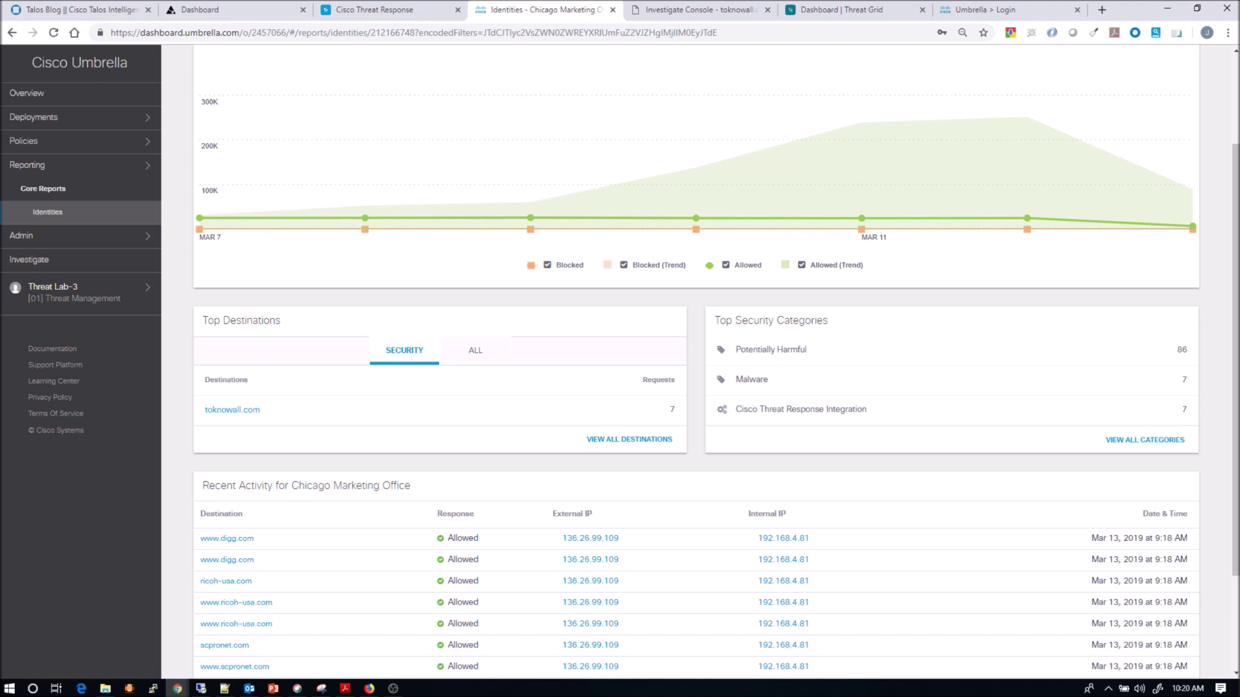
scroll(658, 479, down, 2)
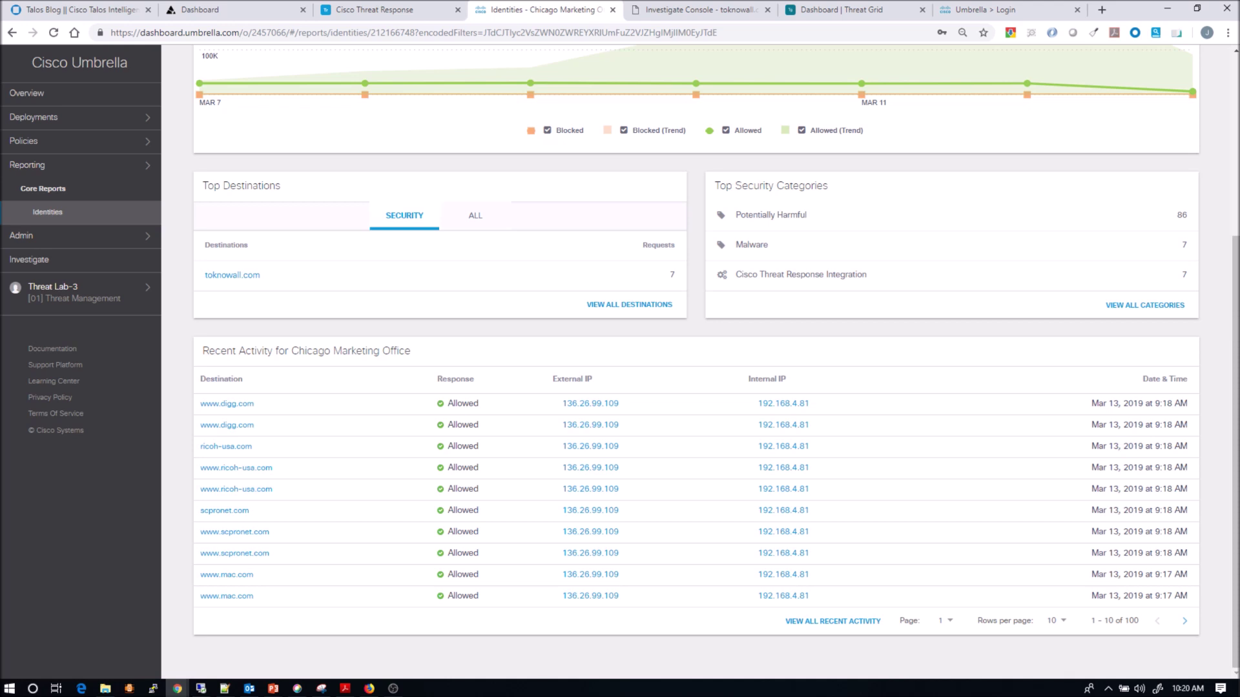
scroll(817, 369, up, 4)
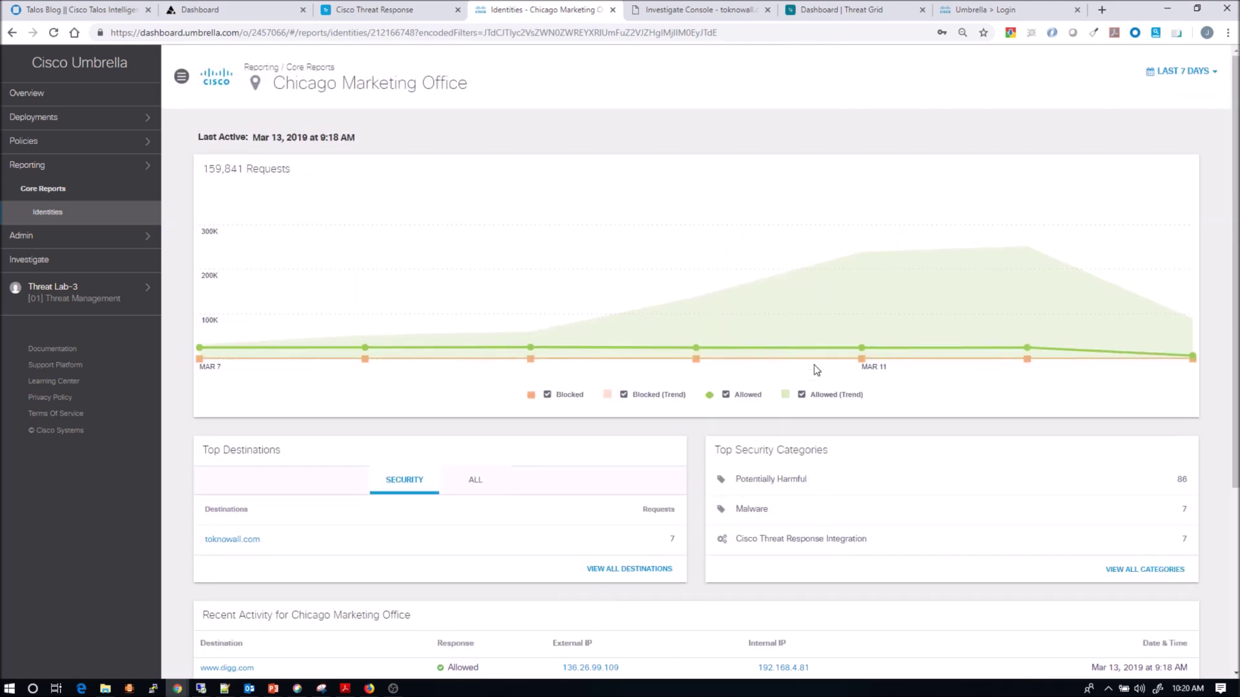
- Return to the blocked toknowall.com request list and select internal IP 192.168.4.213 in the first row
click(11, 34)
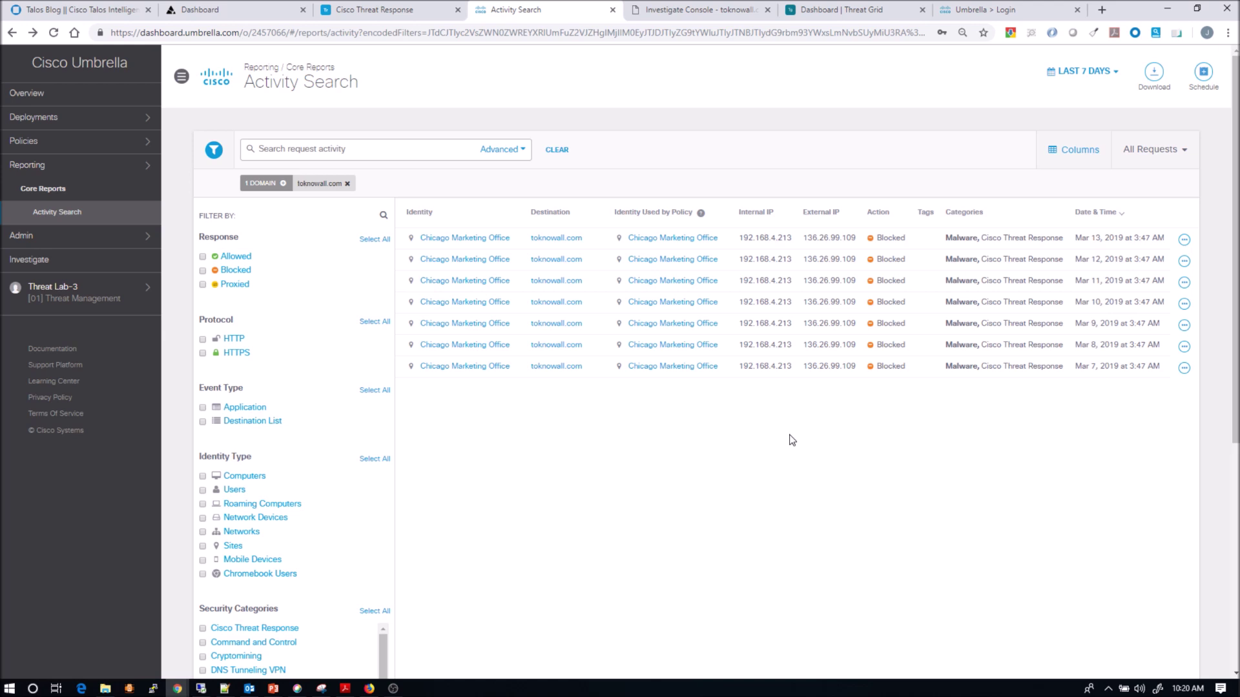
drag(738, 238, 792, 241)
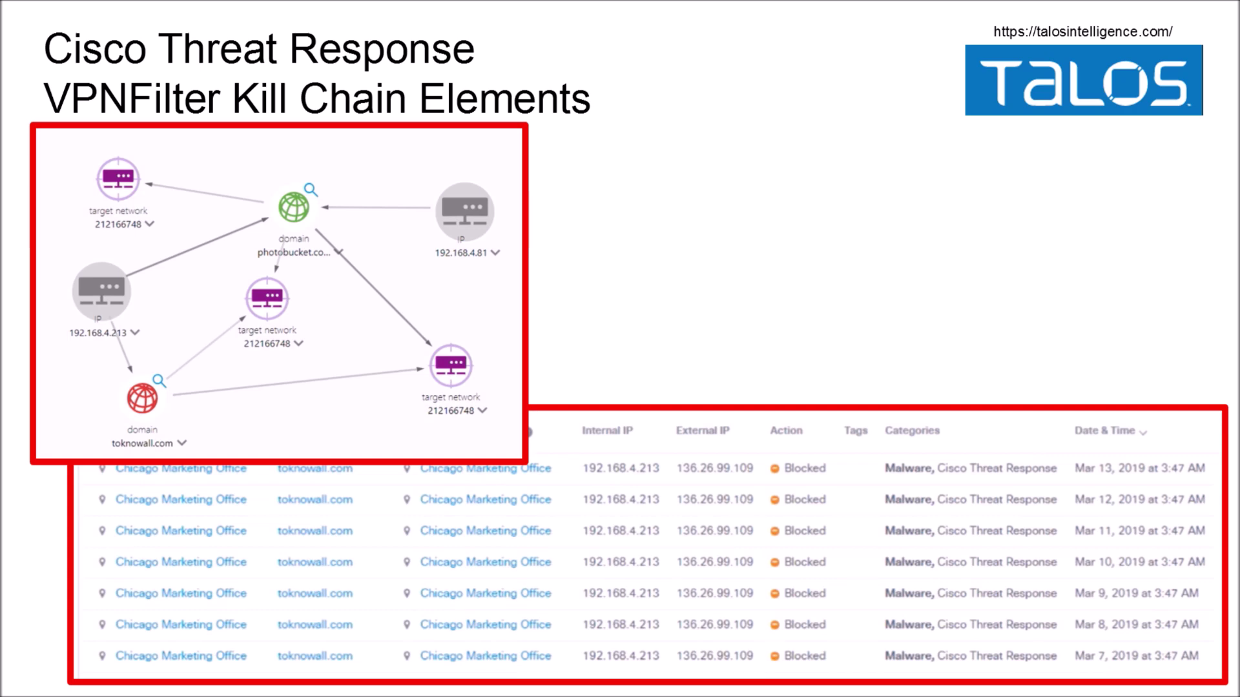
- Advance to the Threat Hunting Worksheet, revealing host IP 192.168.4.213 and the known C2 domains and IPs
key(Right)
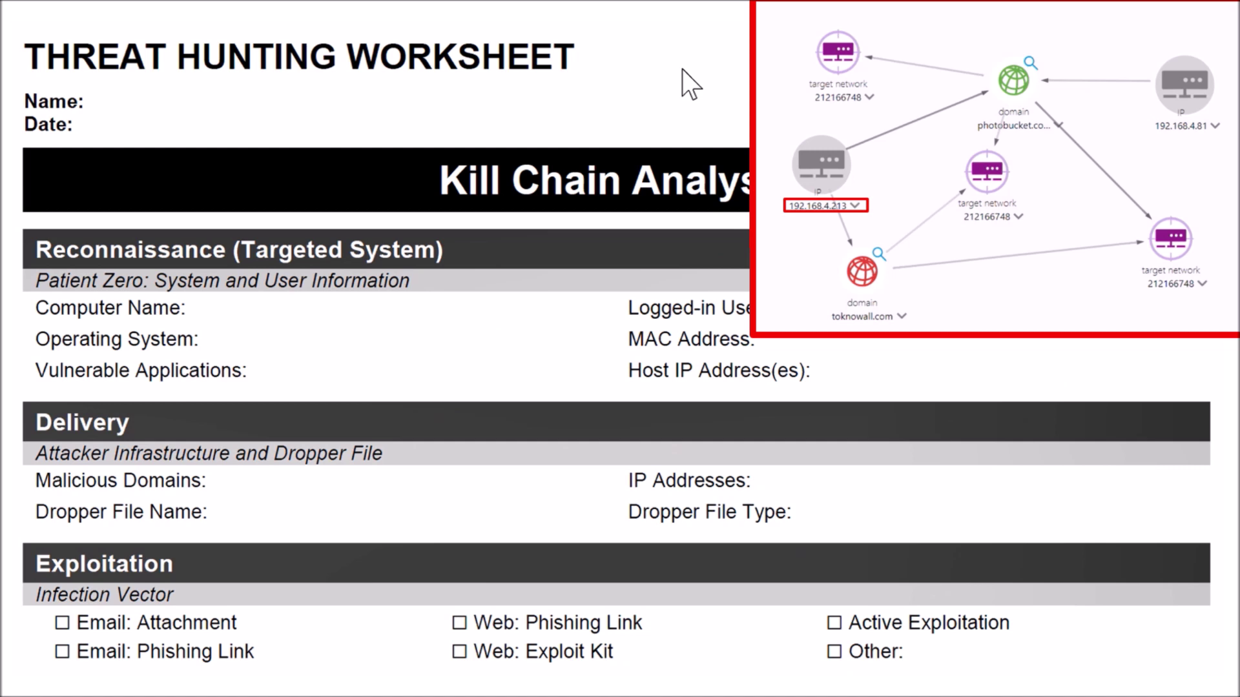
key(Right)
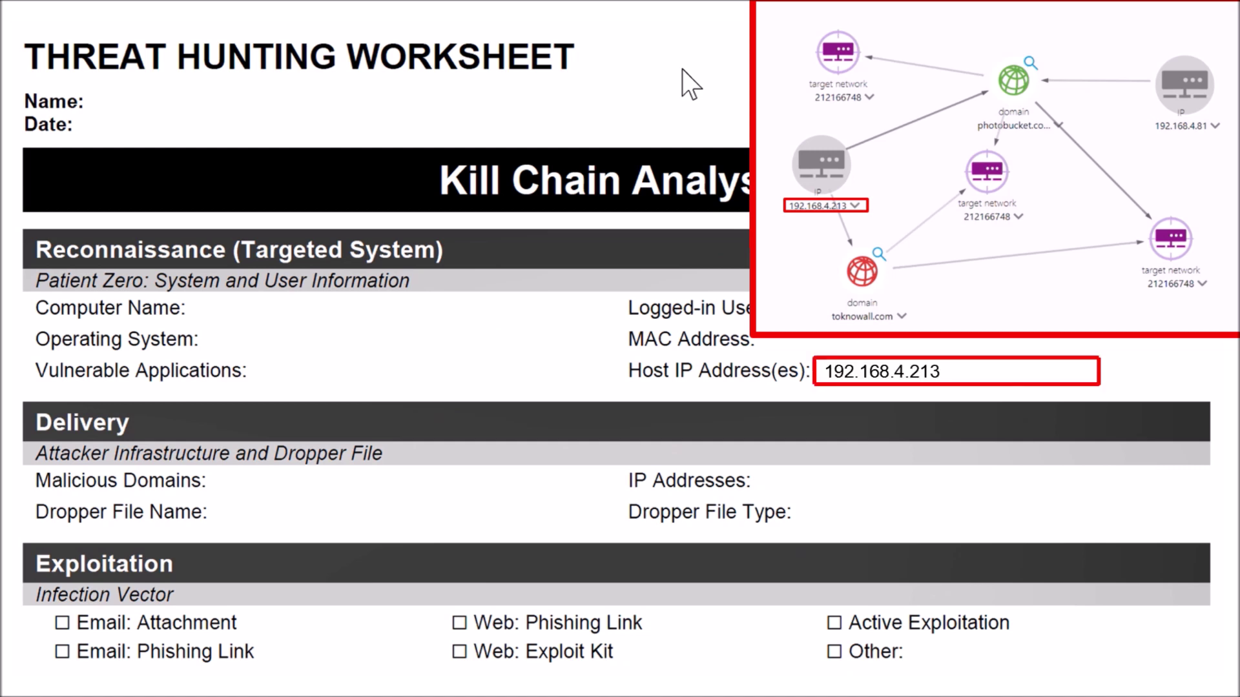
key(Right)
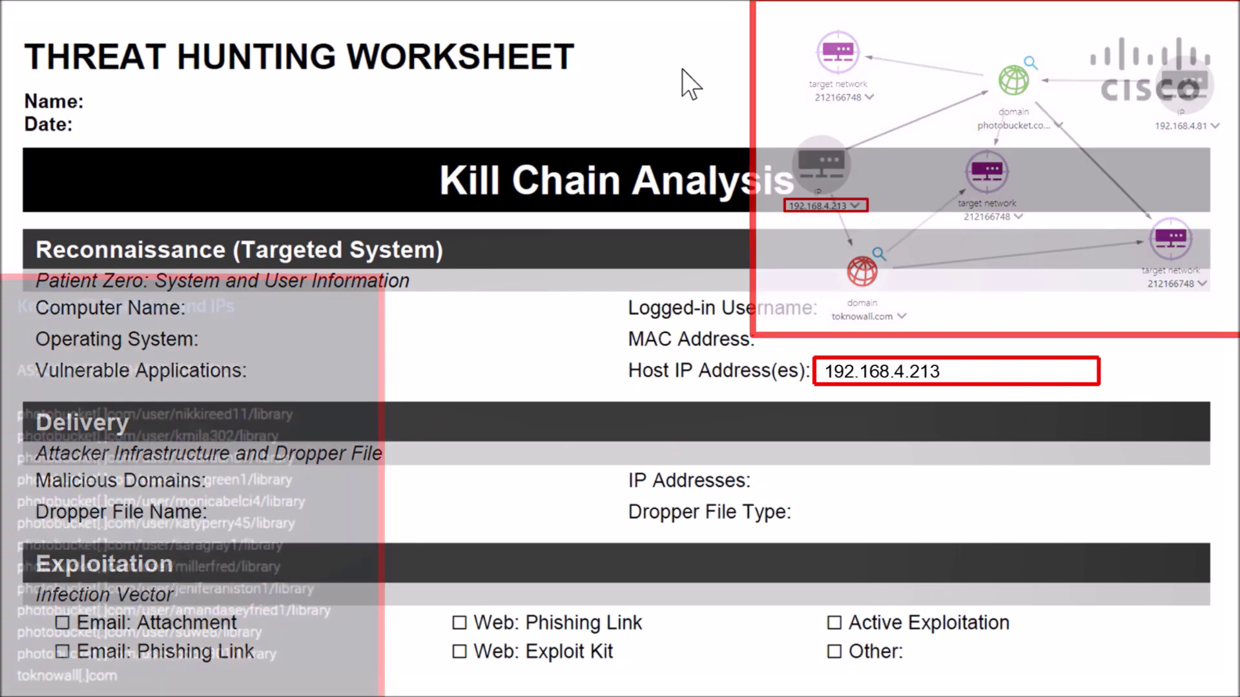